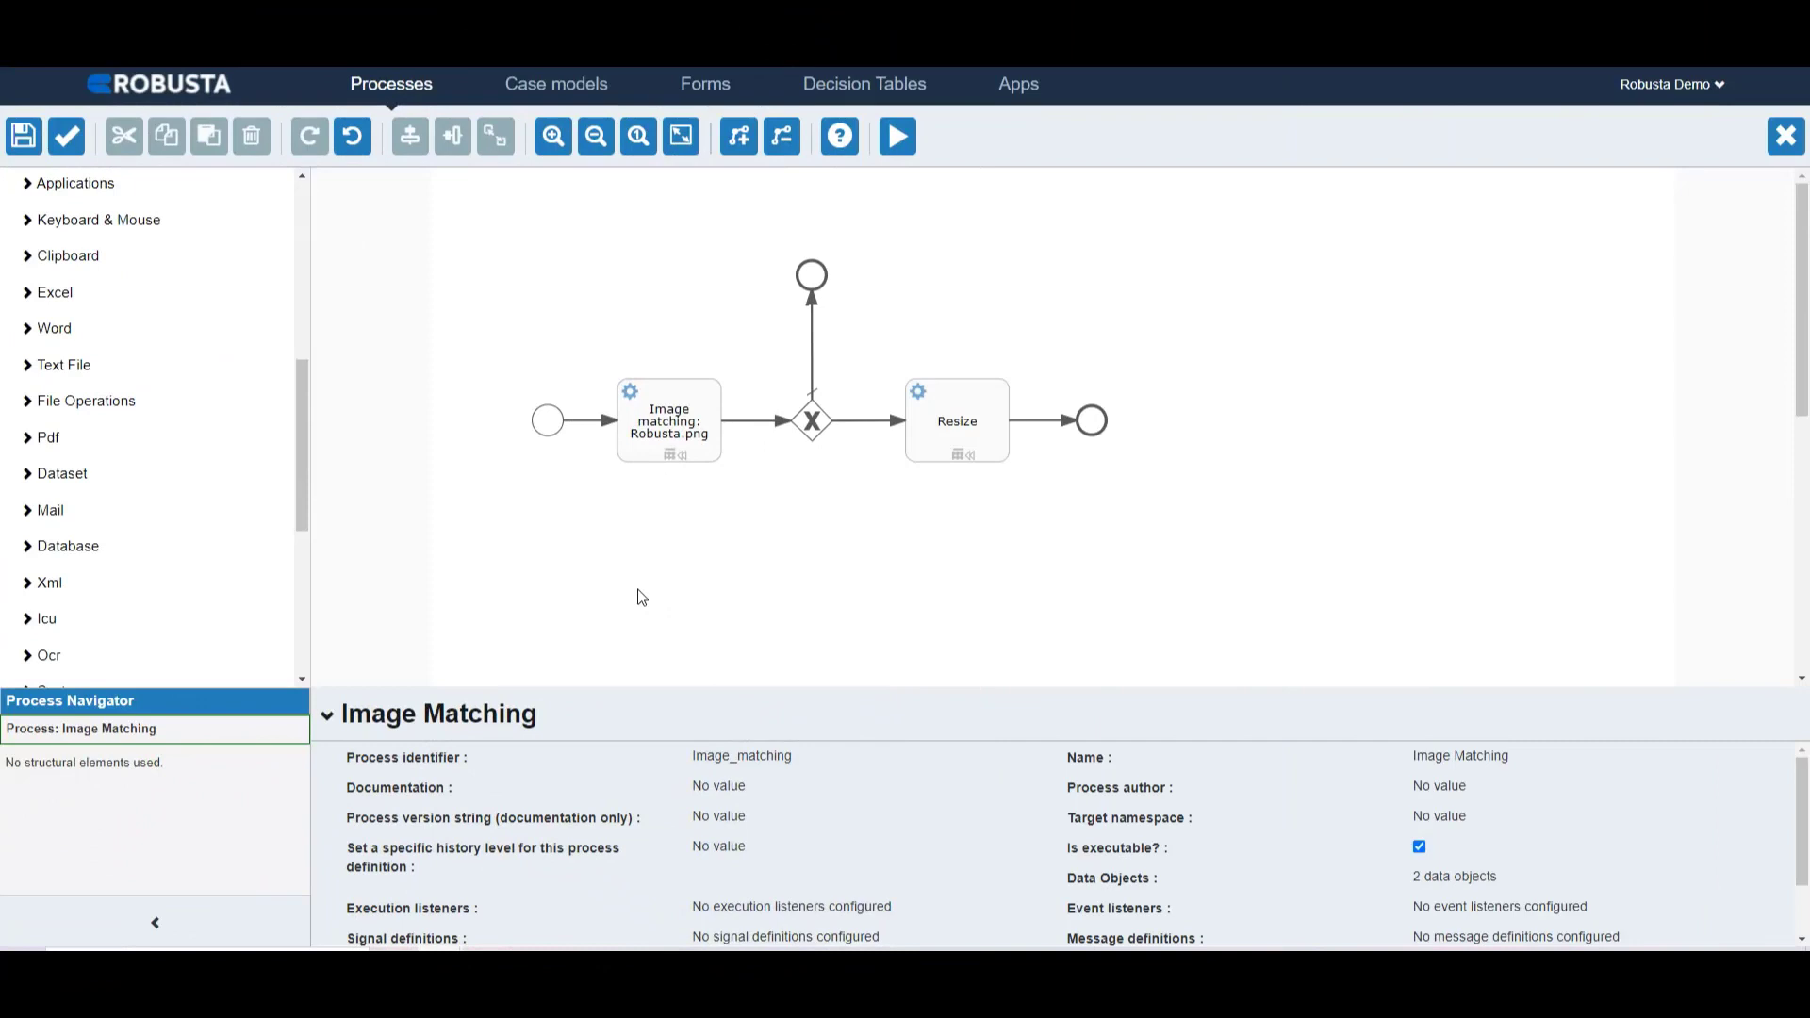
{"action": "left_click_drag", "start_coordinate": [303, 507], "coordinate": [312, 638]}
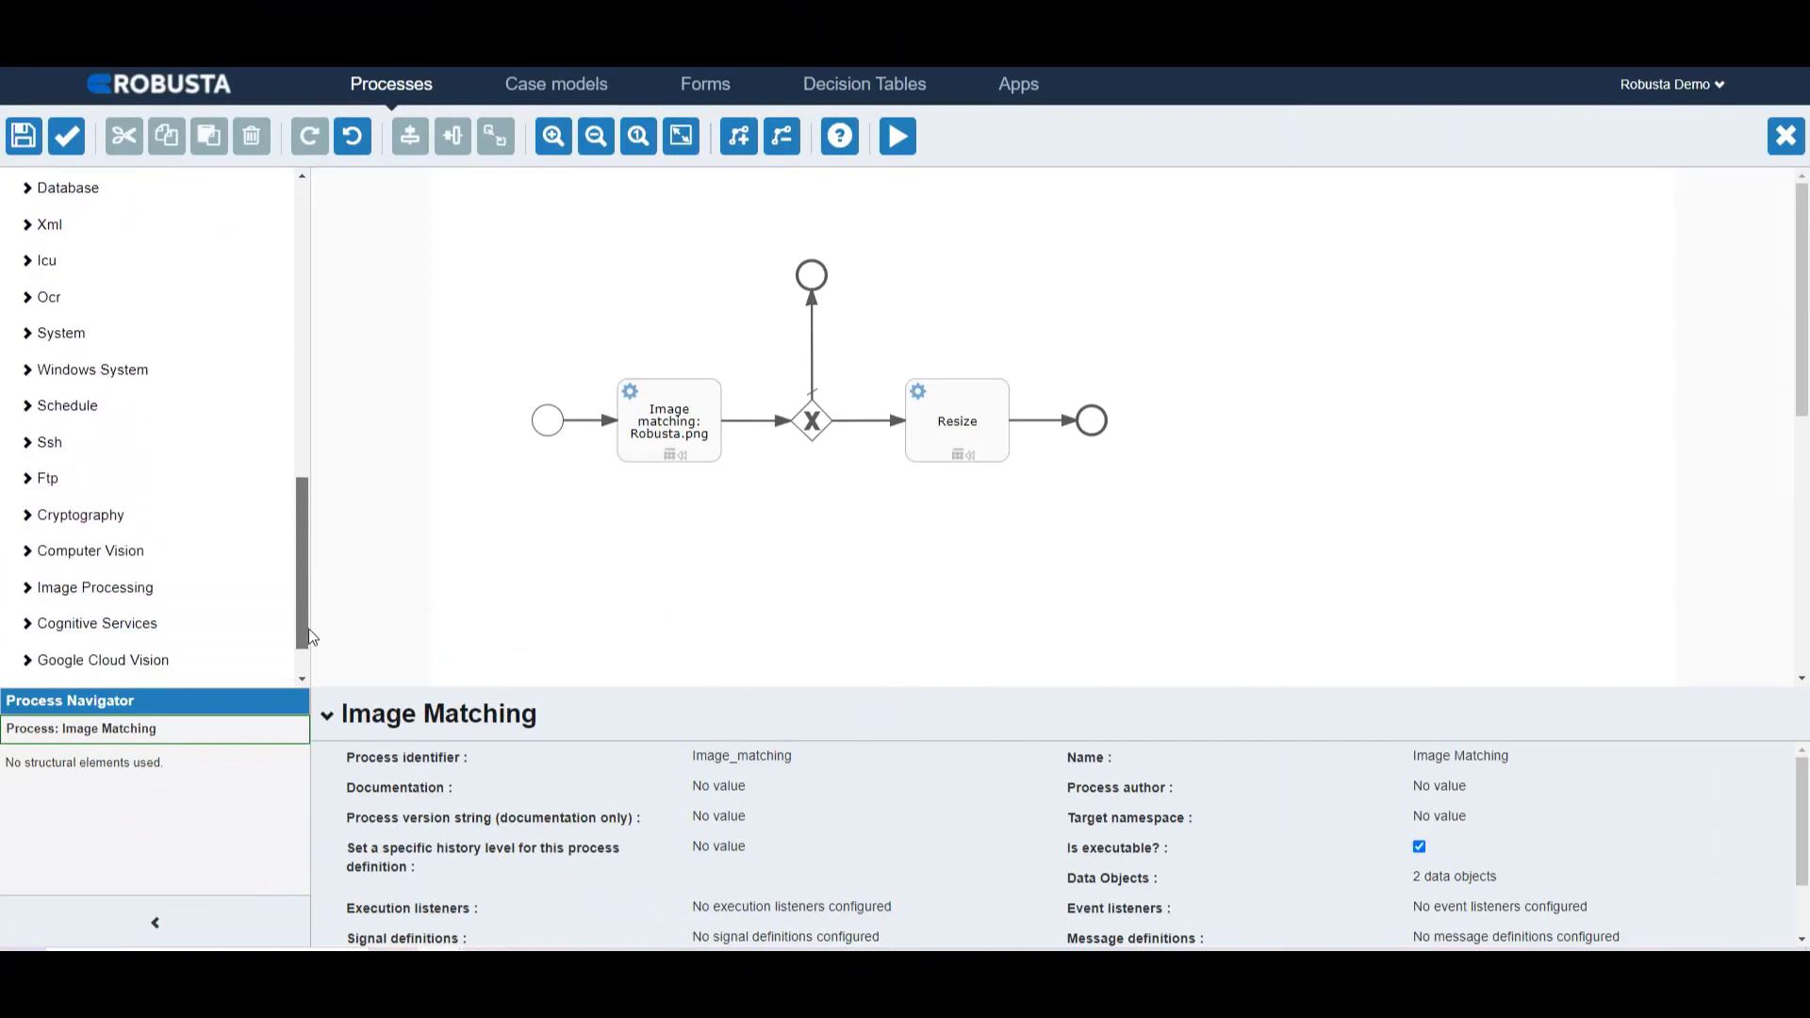
{"action": "scroll", "coordinate": [201, 566], "scroll_direction": "down", "scroll_amount": 1}
{"action": "left_click", "coordinate": [99, 497]}
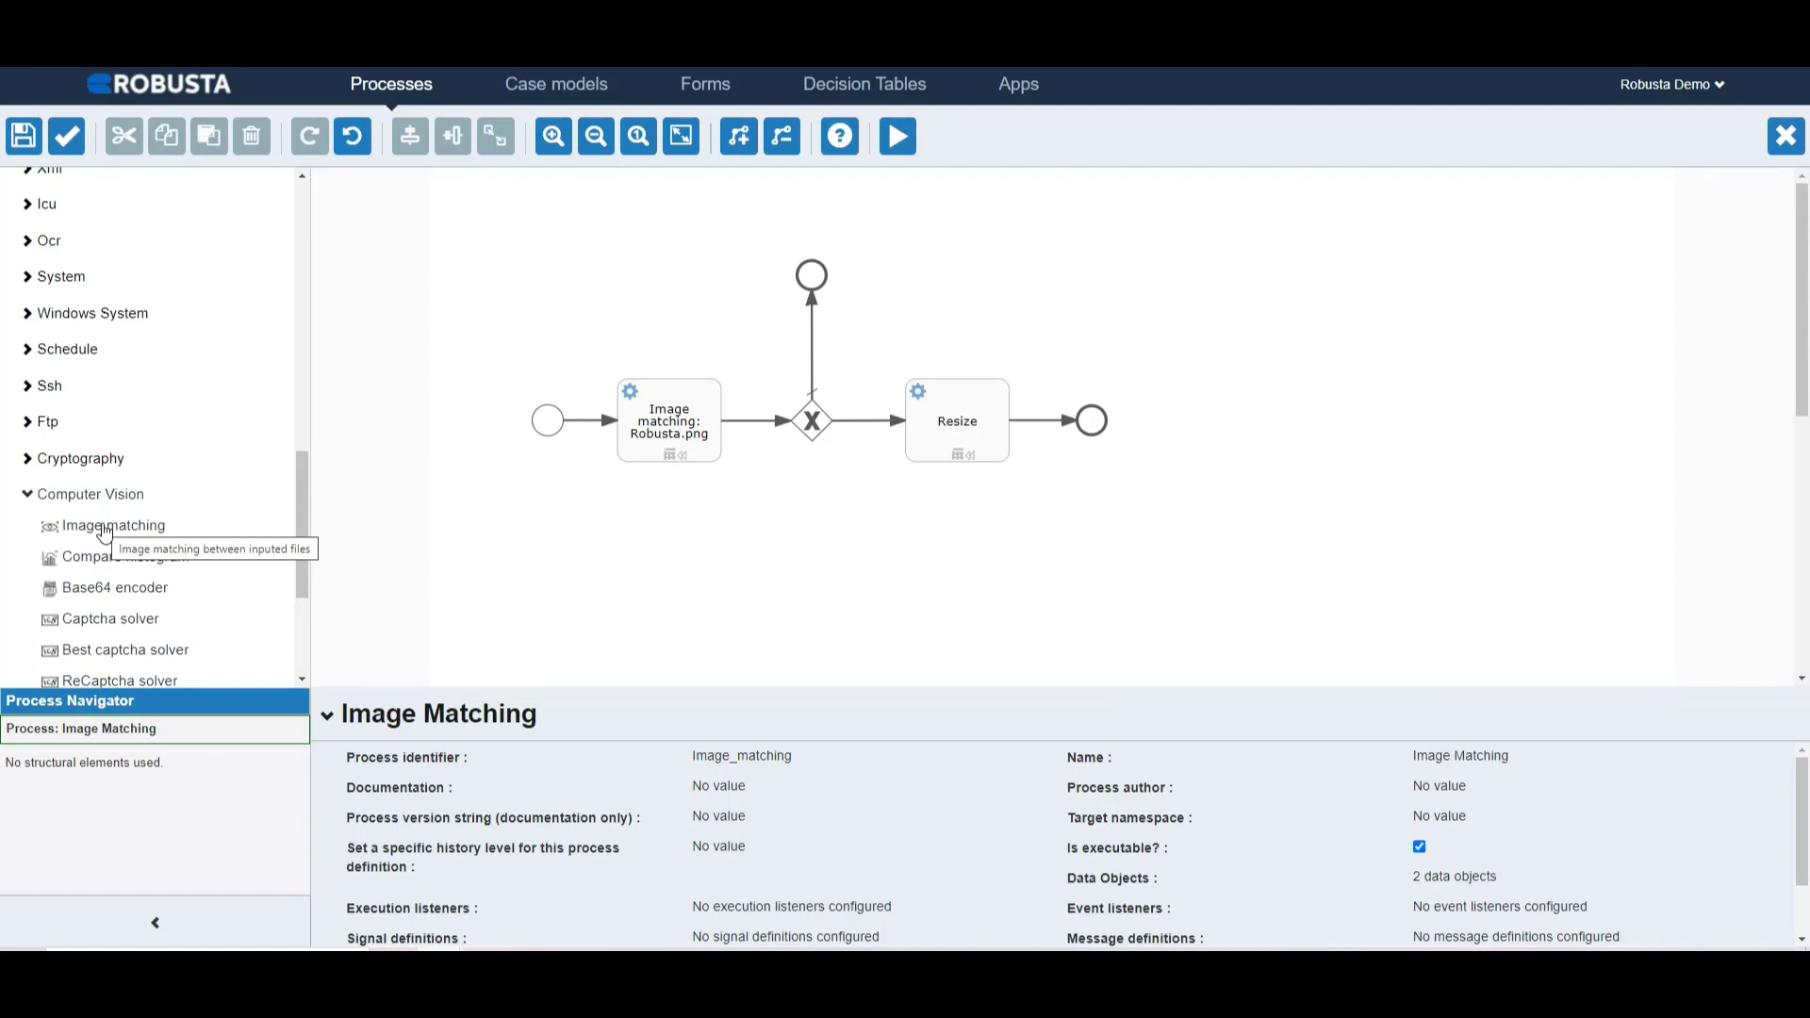
{"action": "left_click_drag", "start_coordinate": [104, 531], "coordinate": [581, 574]}
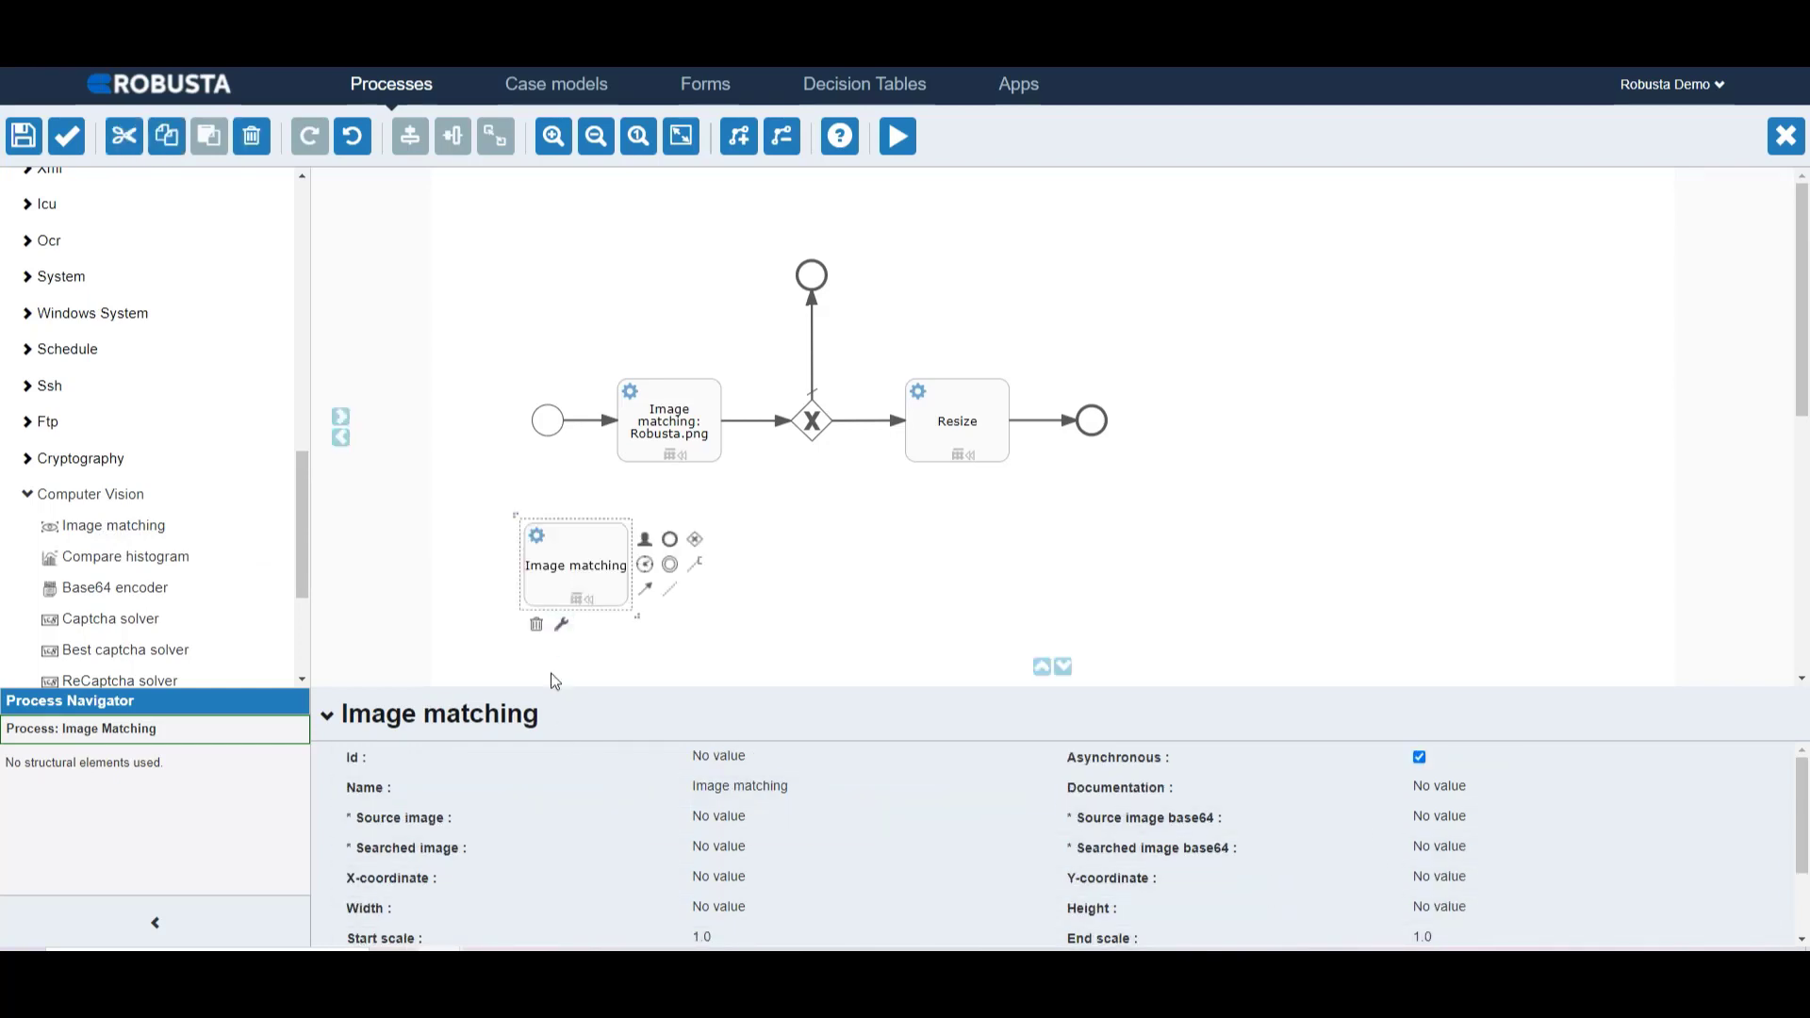
{"action": "left_click", "coordinate": [536, 624]}
Examine the Robusta.png image matching activity's source image, searched image and return variable settings.
{"action": "left_click", "coordinate": [670, 424]}
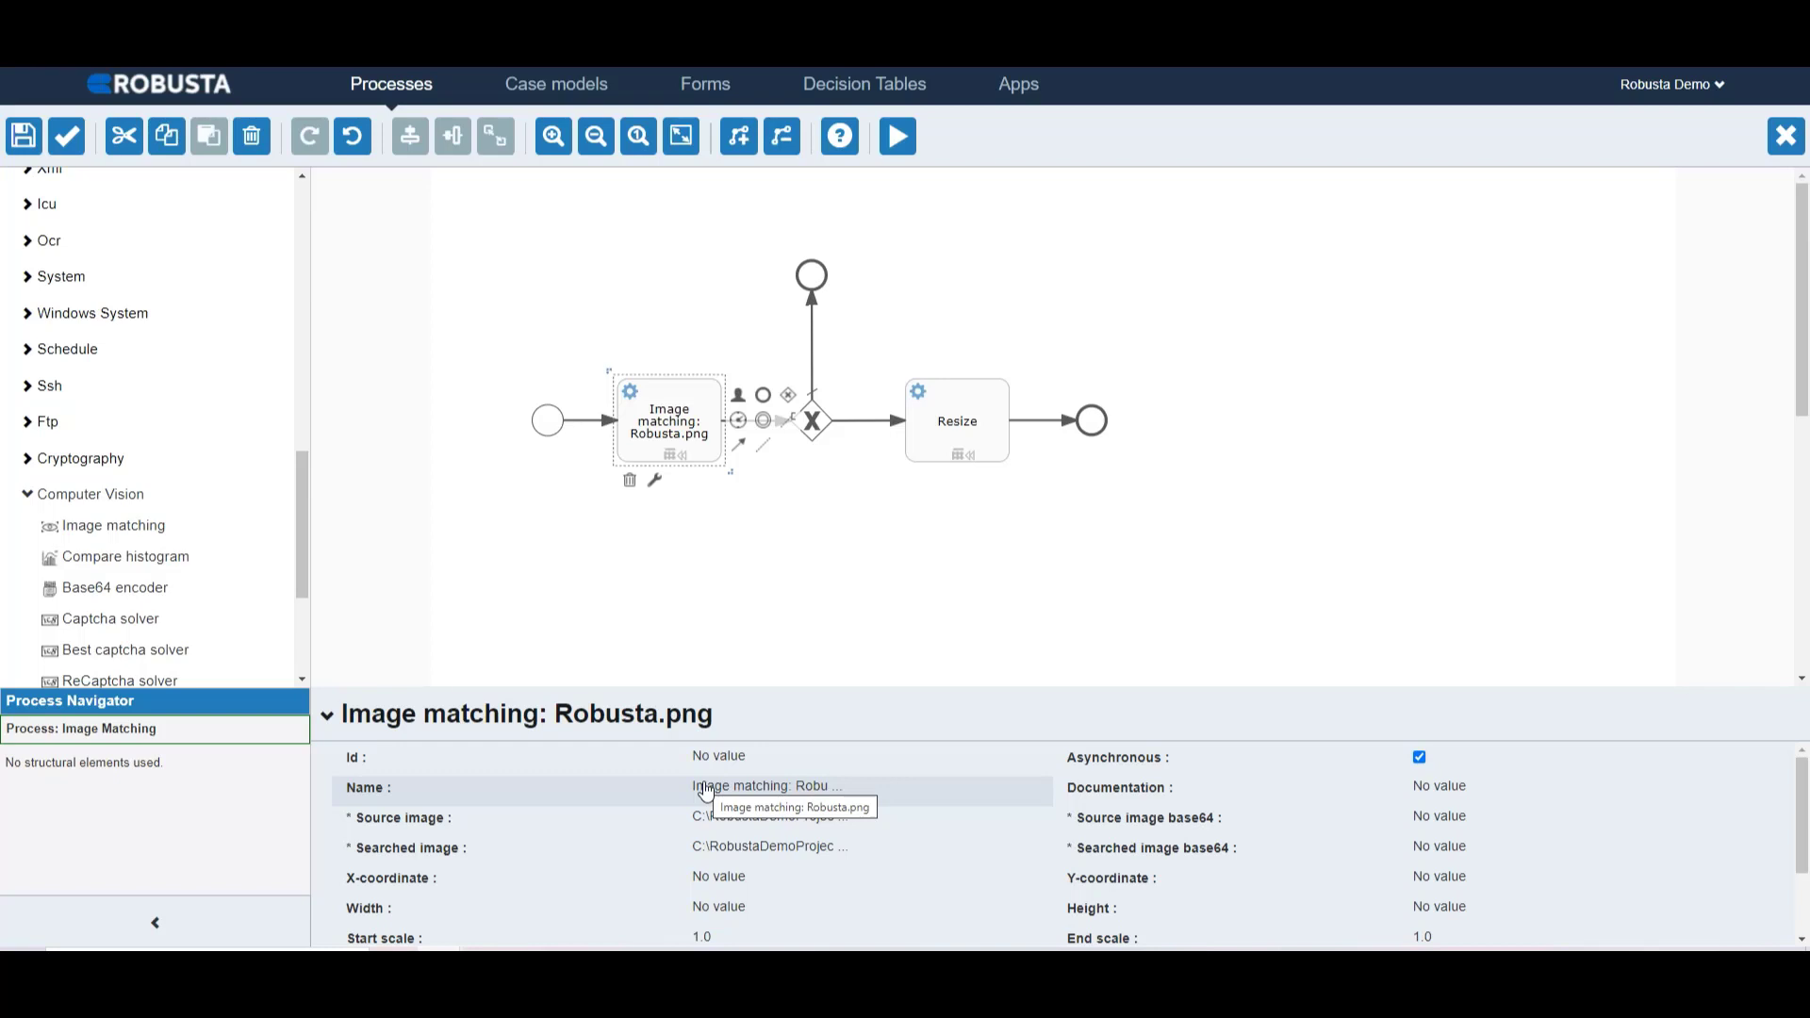
{"action": "left_click", "coordinate": [709, 813]}
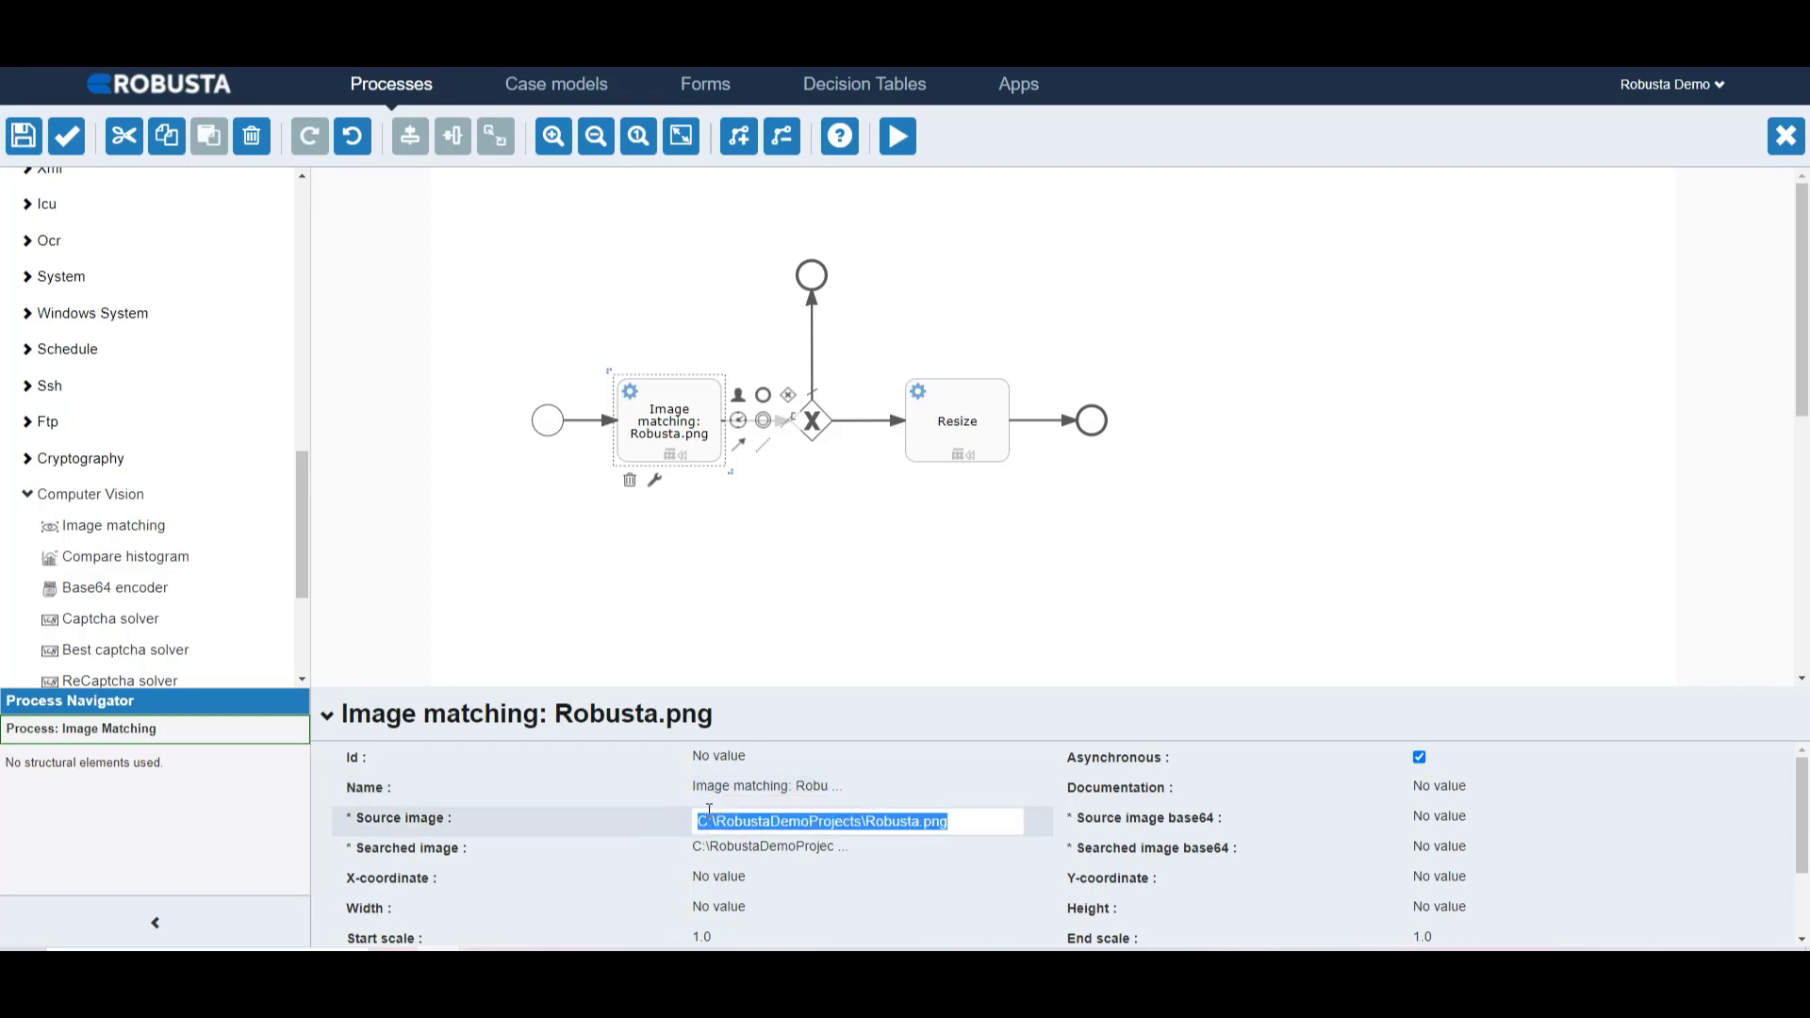
{"action": "left_click", "coordinate": [709, 811]}
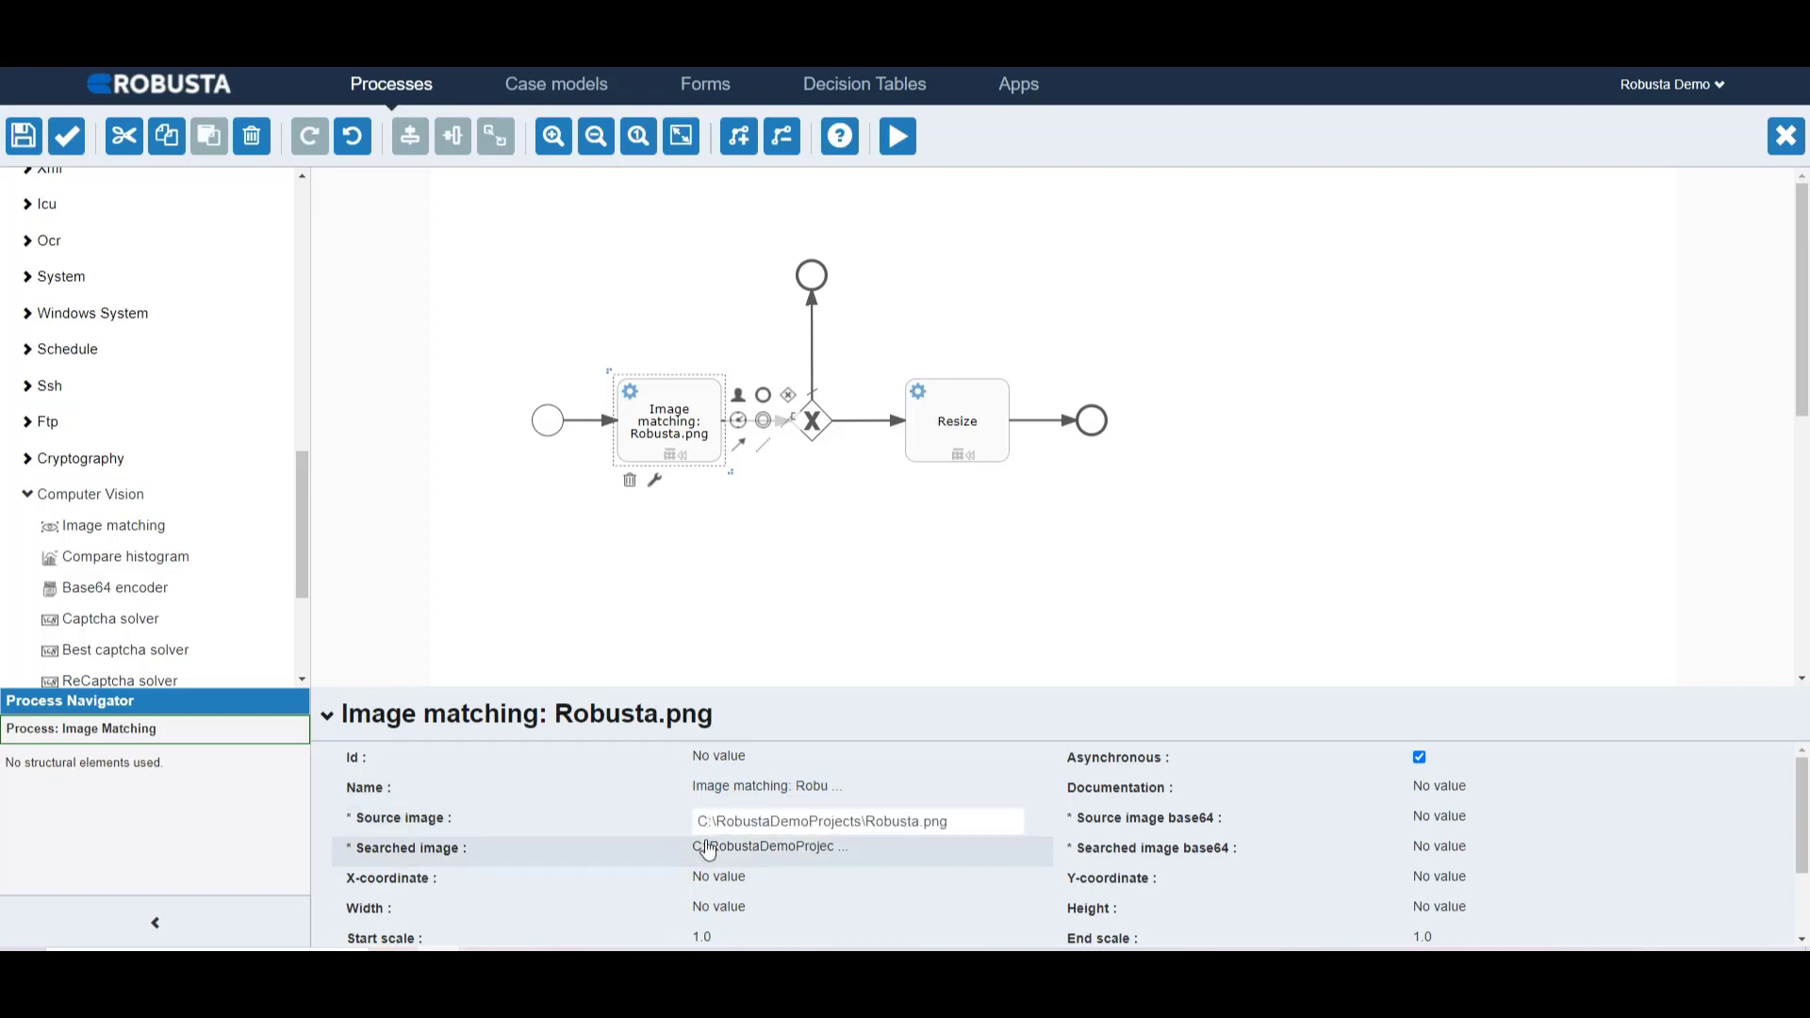
{"action": "left_click", "coordinate": [706, 839]}
{"action": "left_click", "coordinate": [707, 839]}
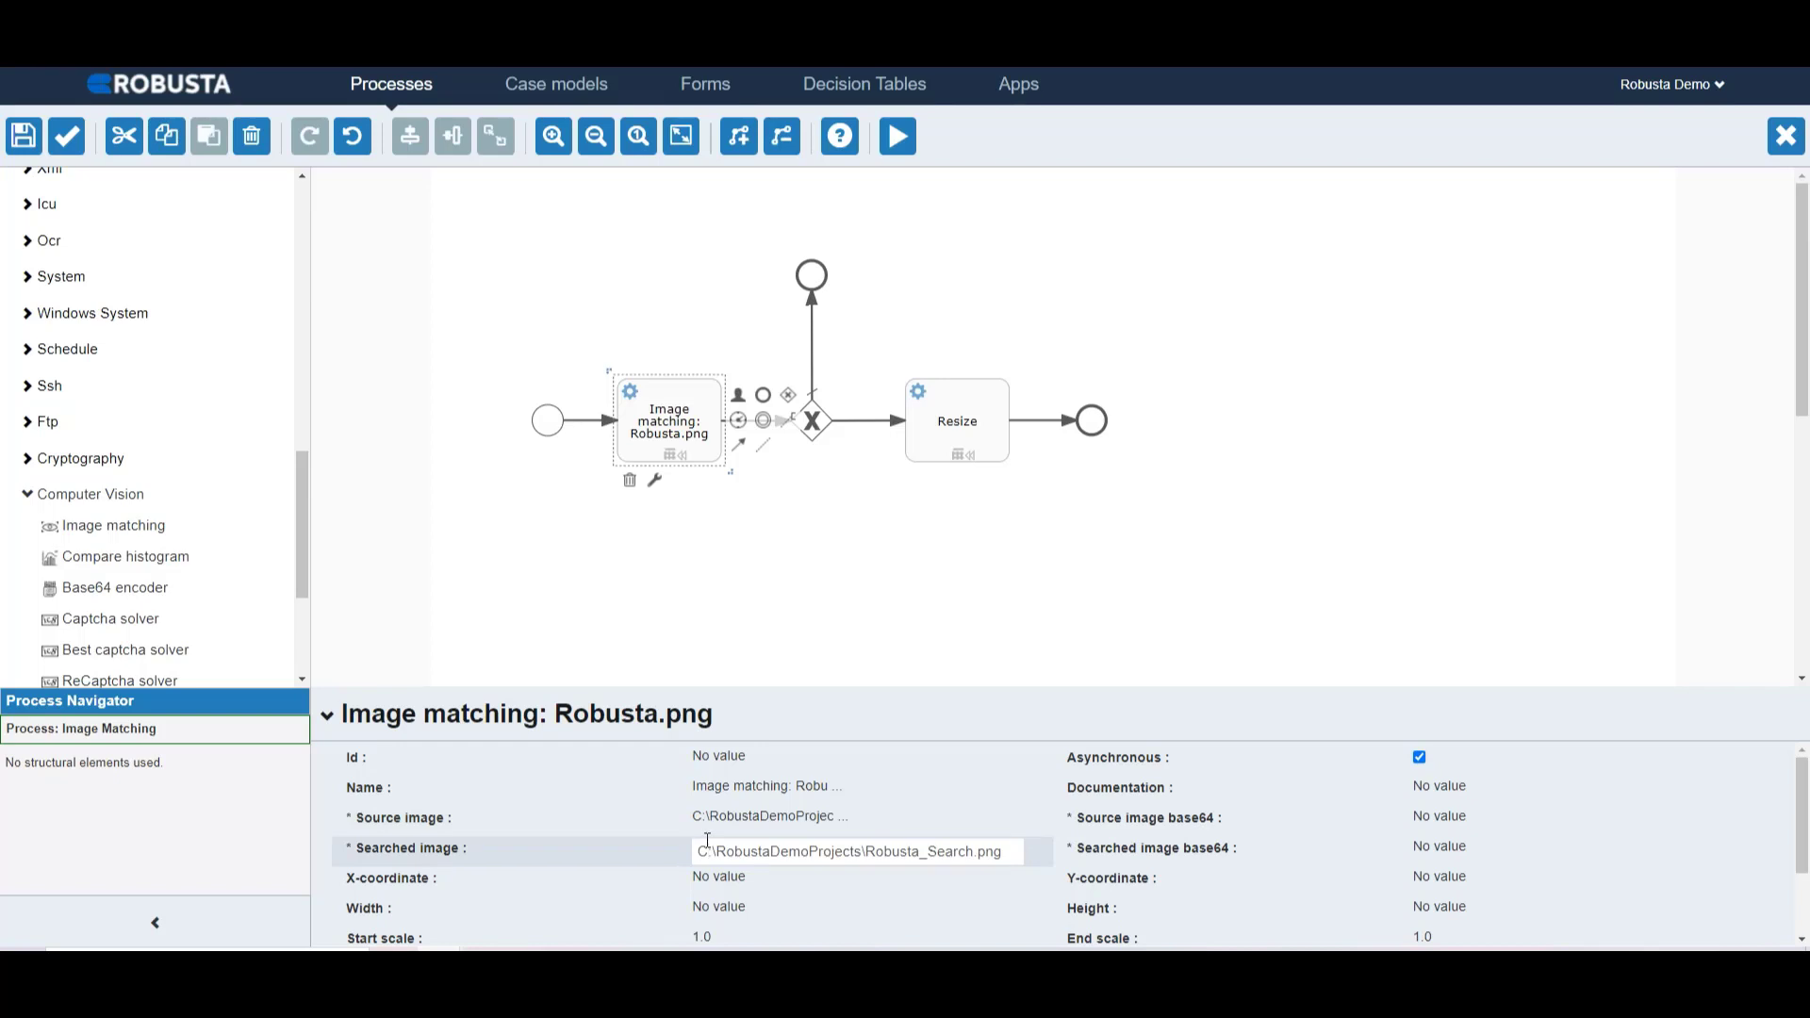
{"action": "key", "text": "Return"}
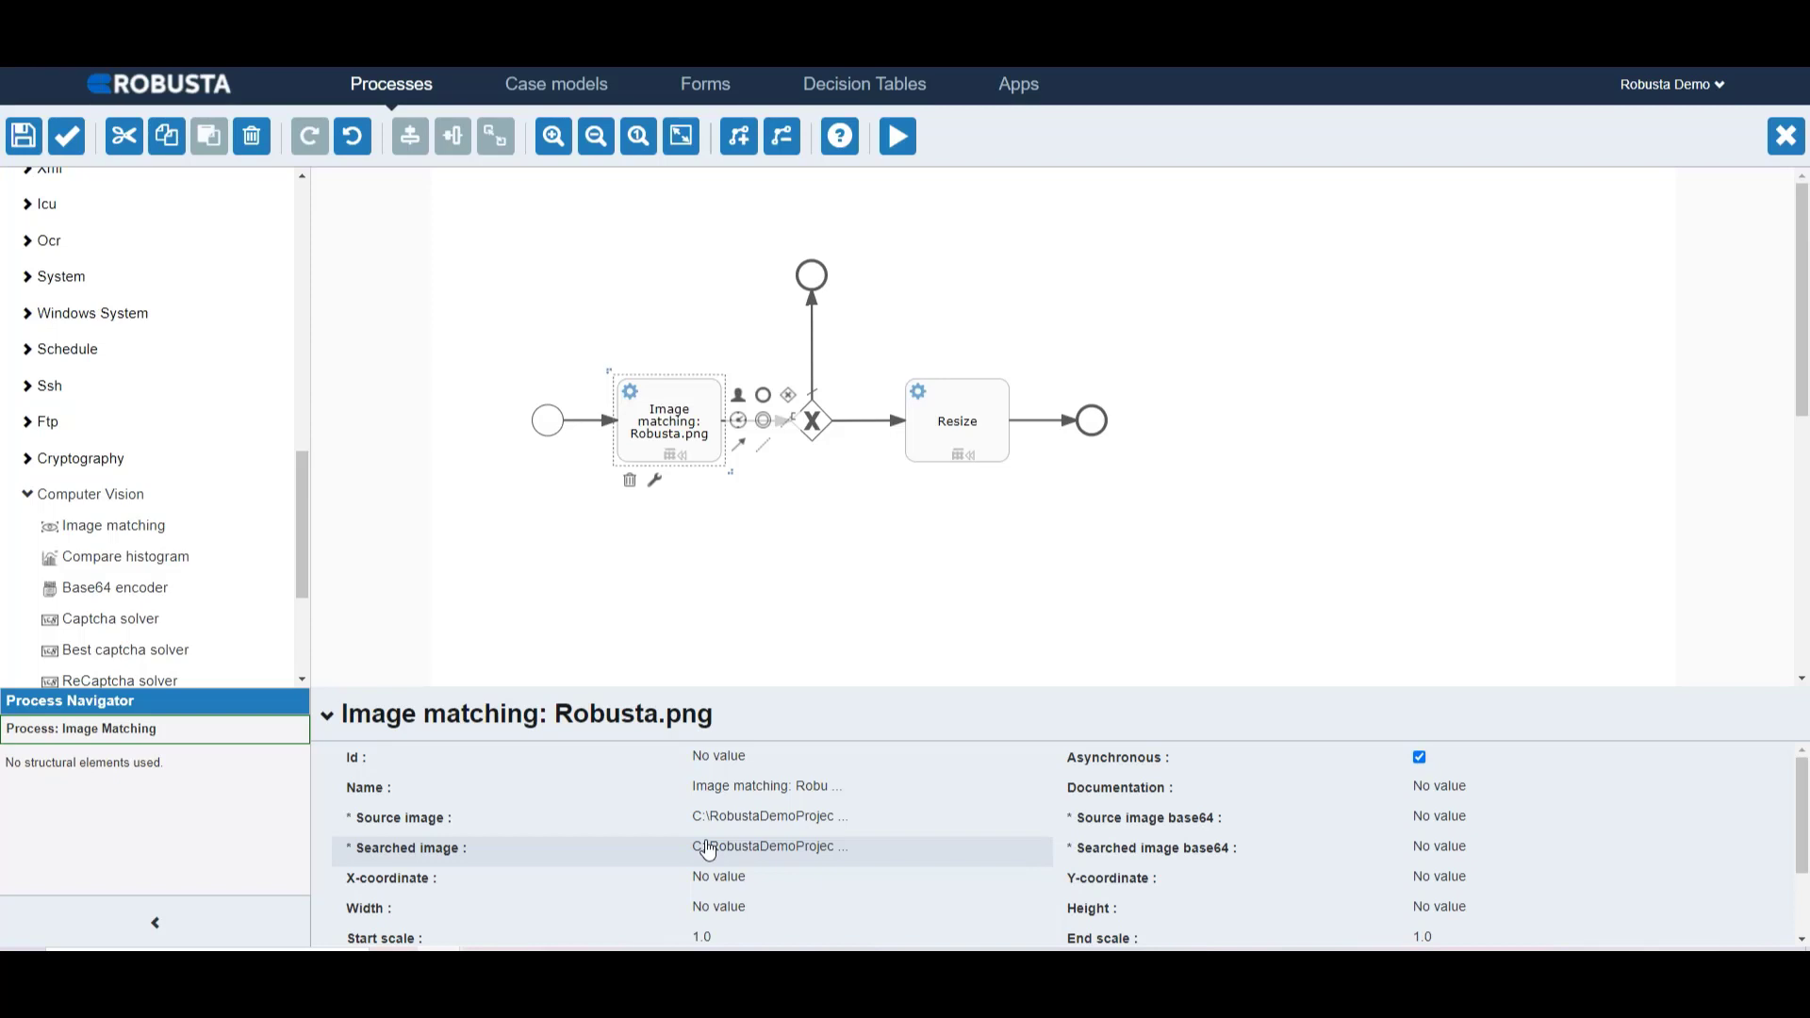
{"action": "scroll", "coordinate": [709, 851], "scroll_direction": "down", "scroll_amount": 1}
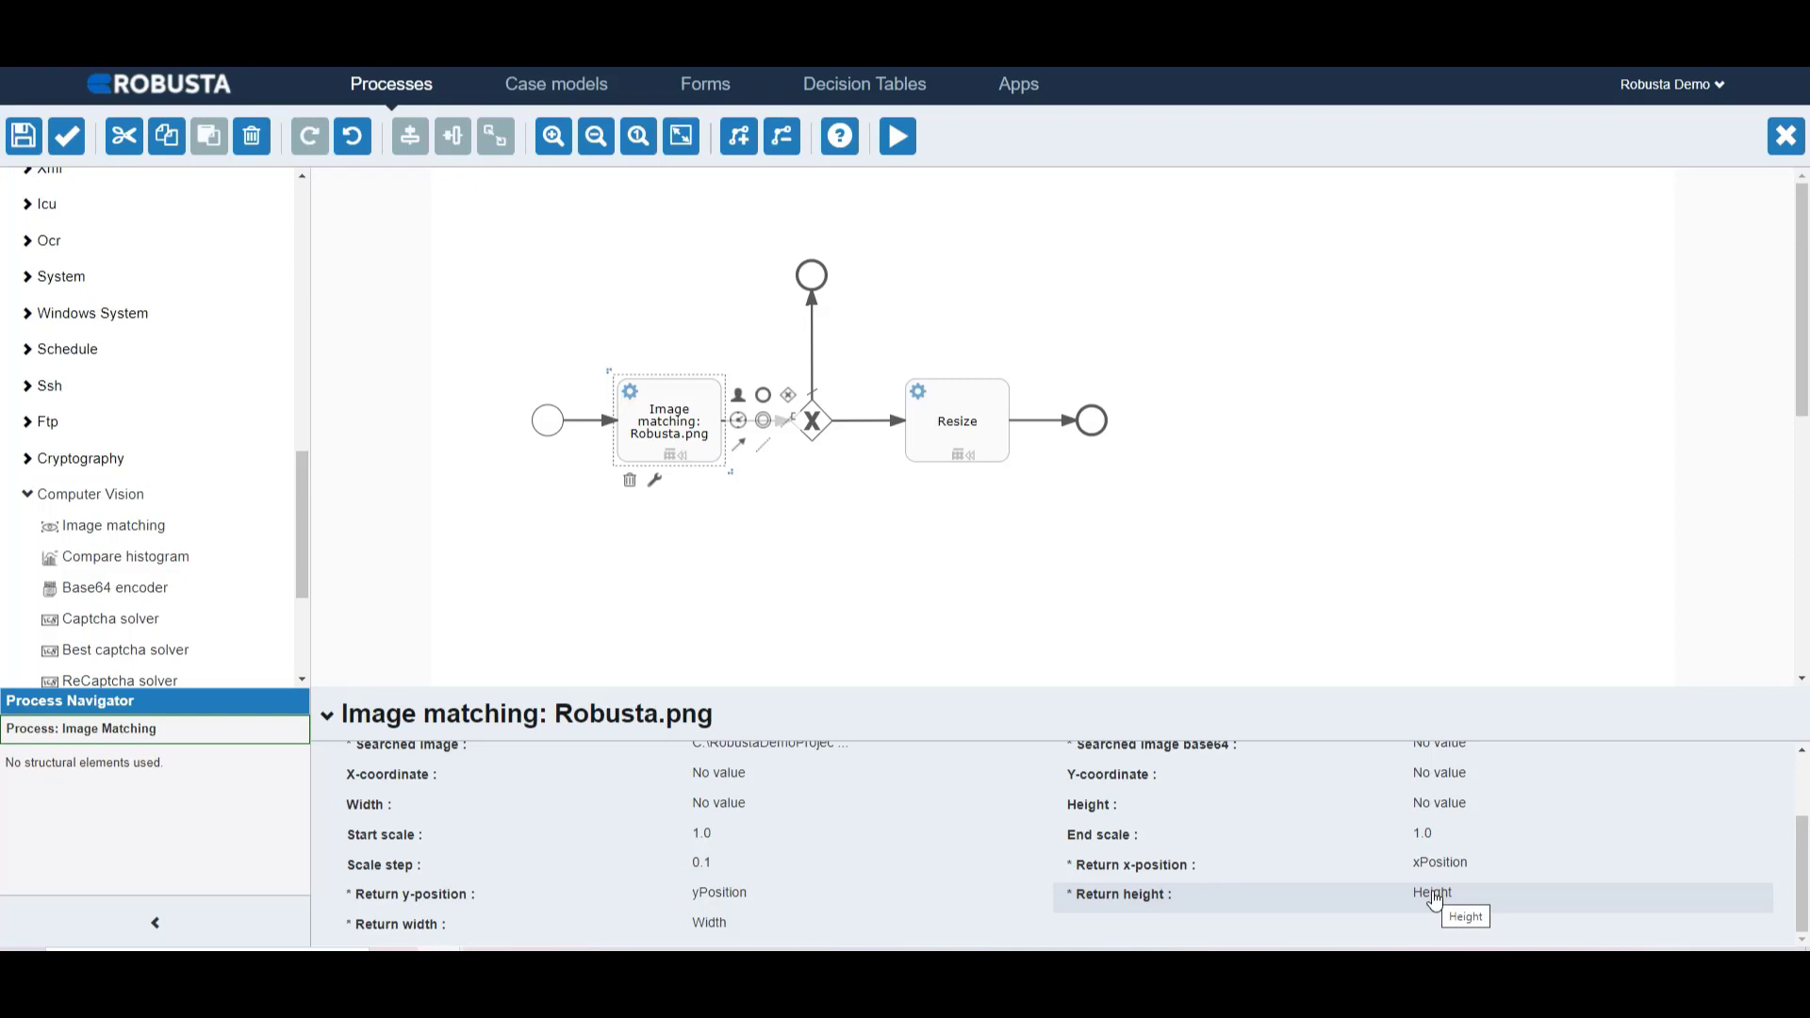
Examine the exclusive gateway, the condition and default setting of its two outgoing flows, and both end events.
{"action": "left_click", "coordinate": [810, 468]}
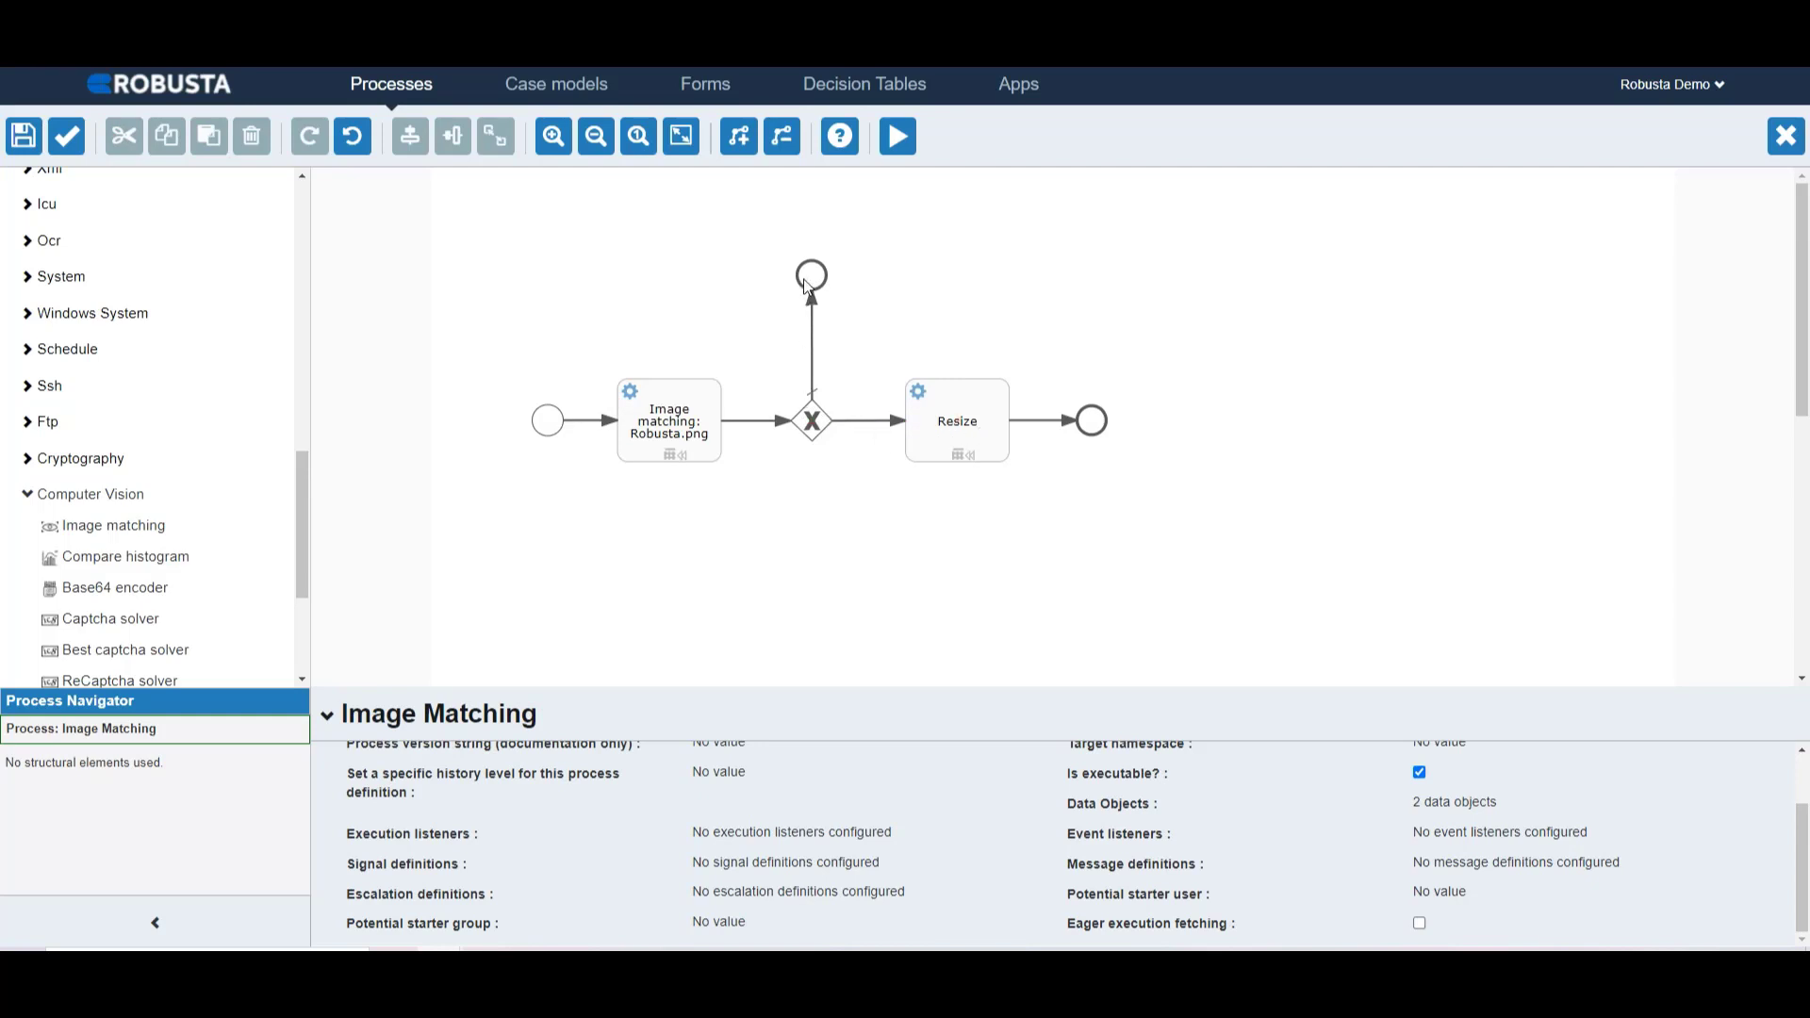
{"action": "left_click", "coordinate": [809, 423]}
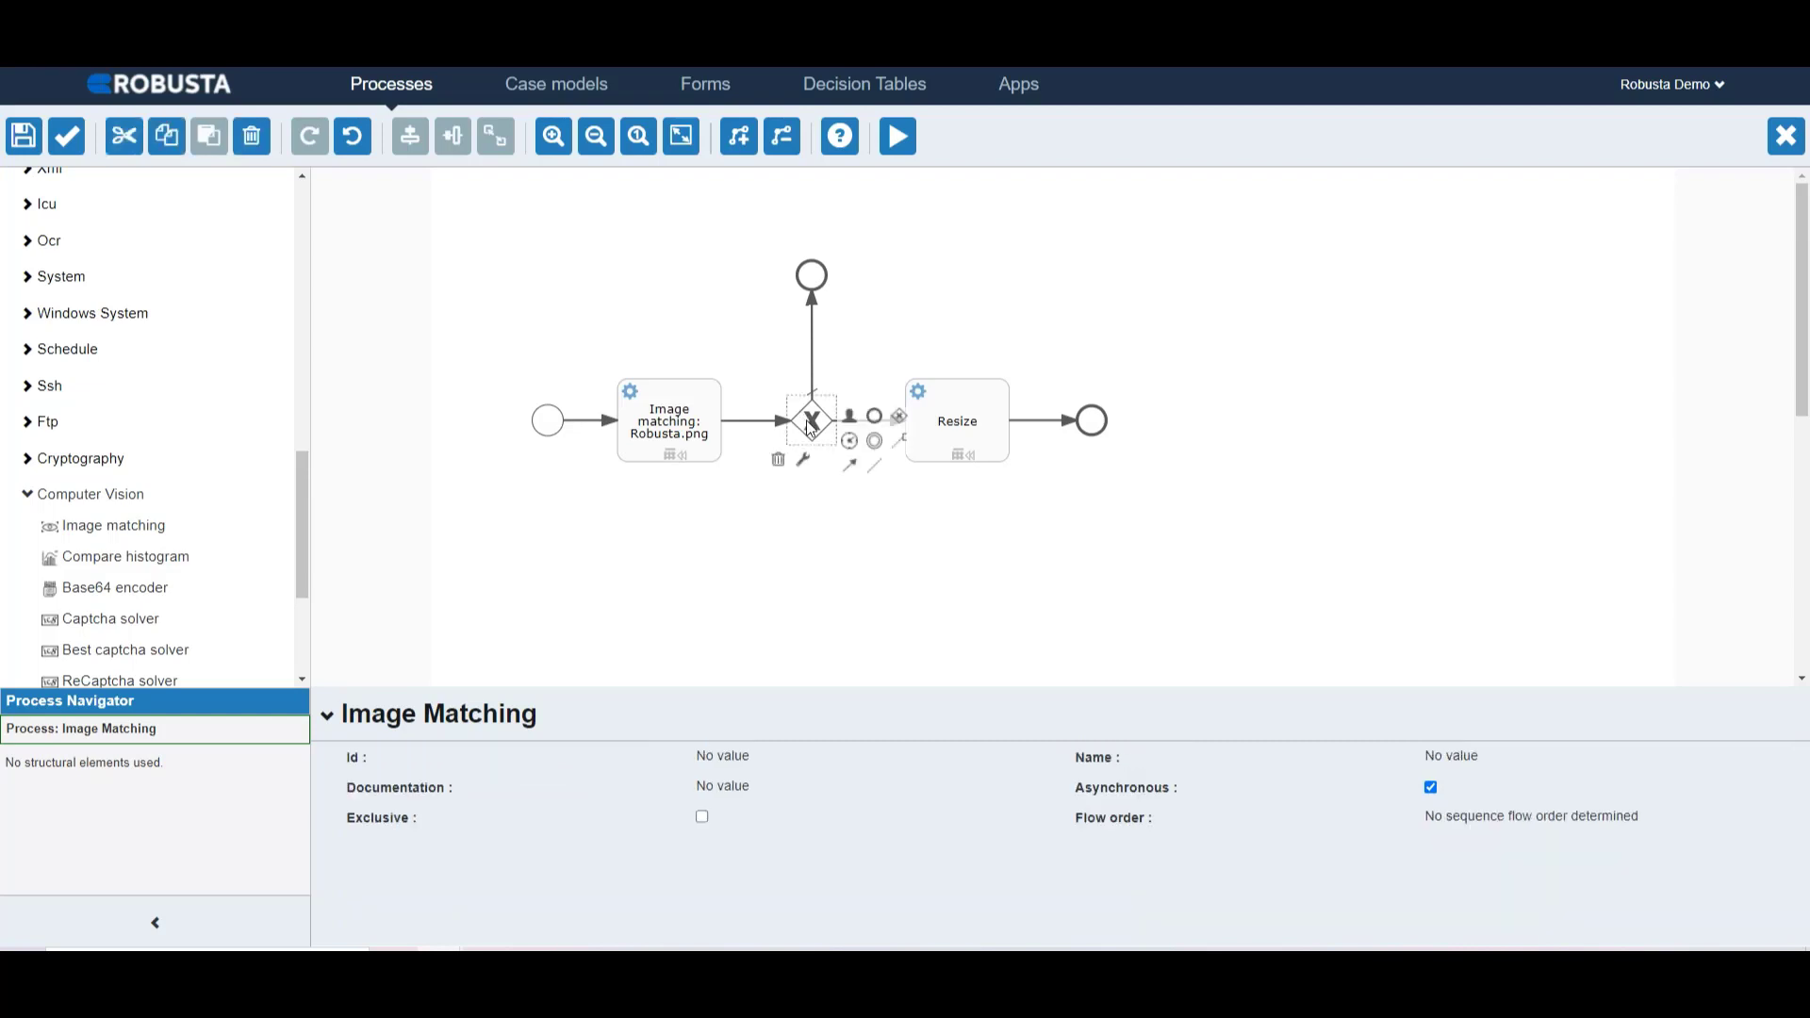
{"action": "left_click", "coordinate": [866, 398]}
{"action": "left_click", "coordinate": [868, 426]}
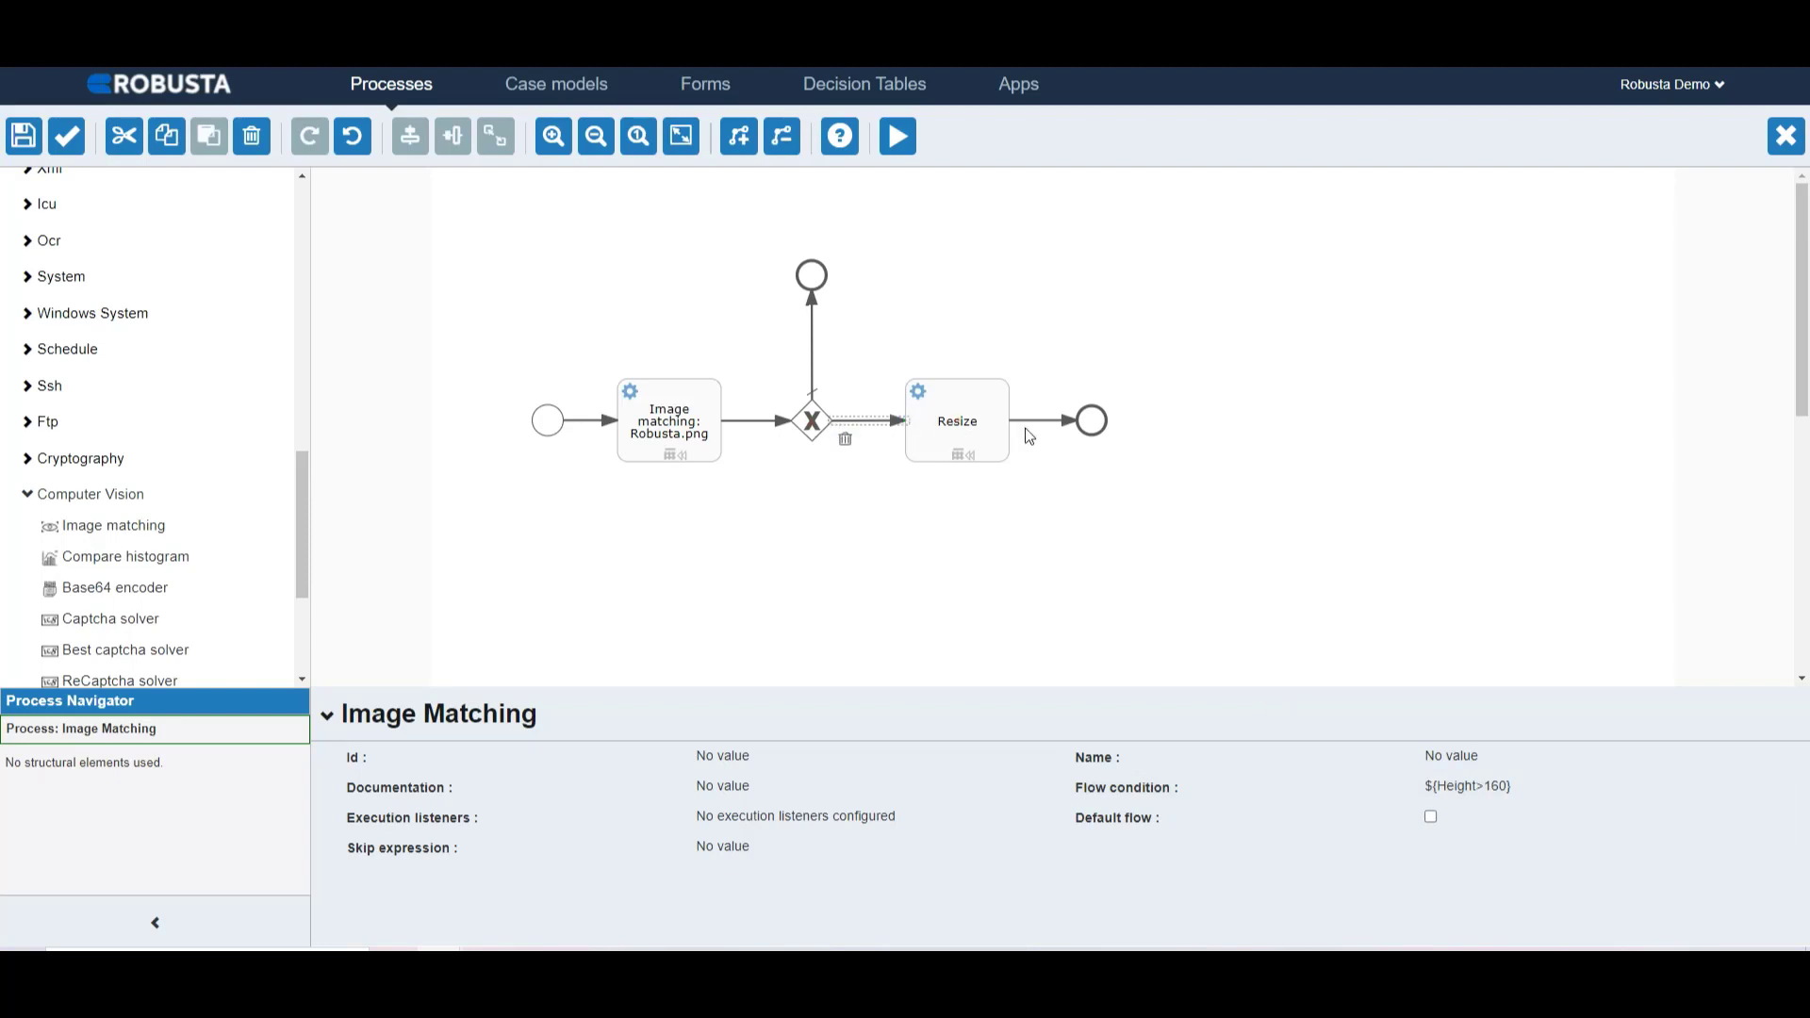
{"action": "left_click", "coordinate": [1093, 431]}
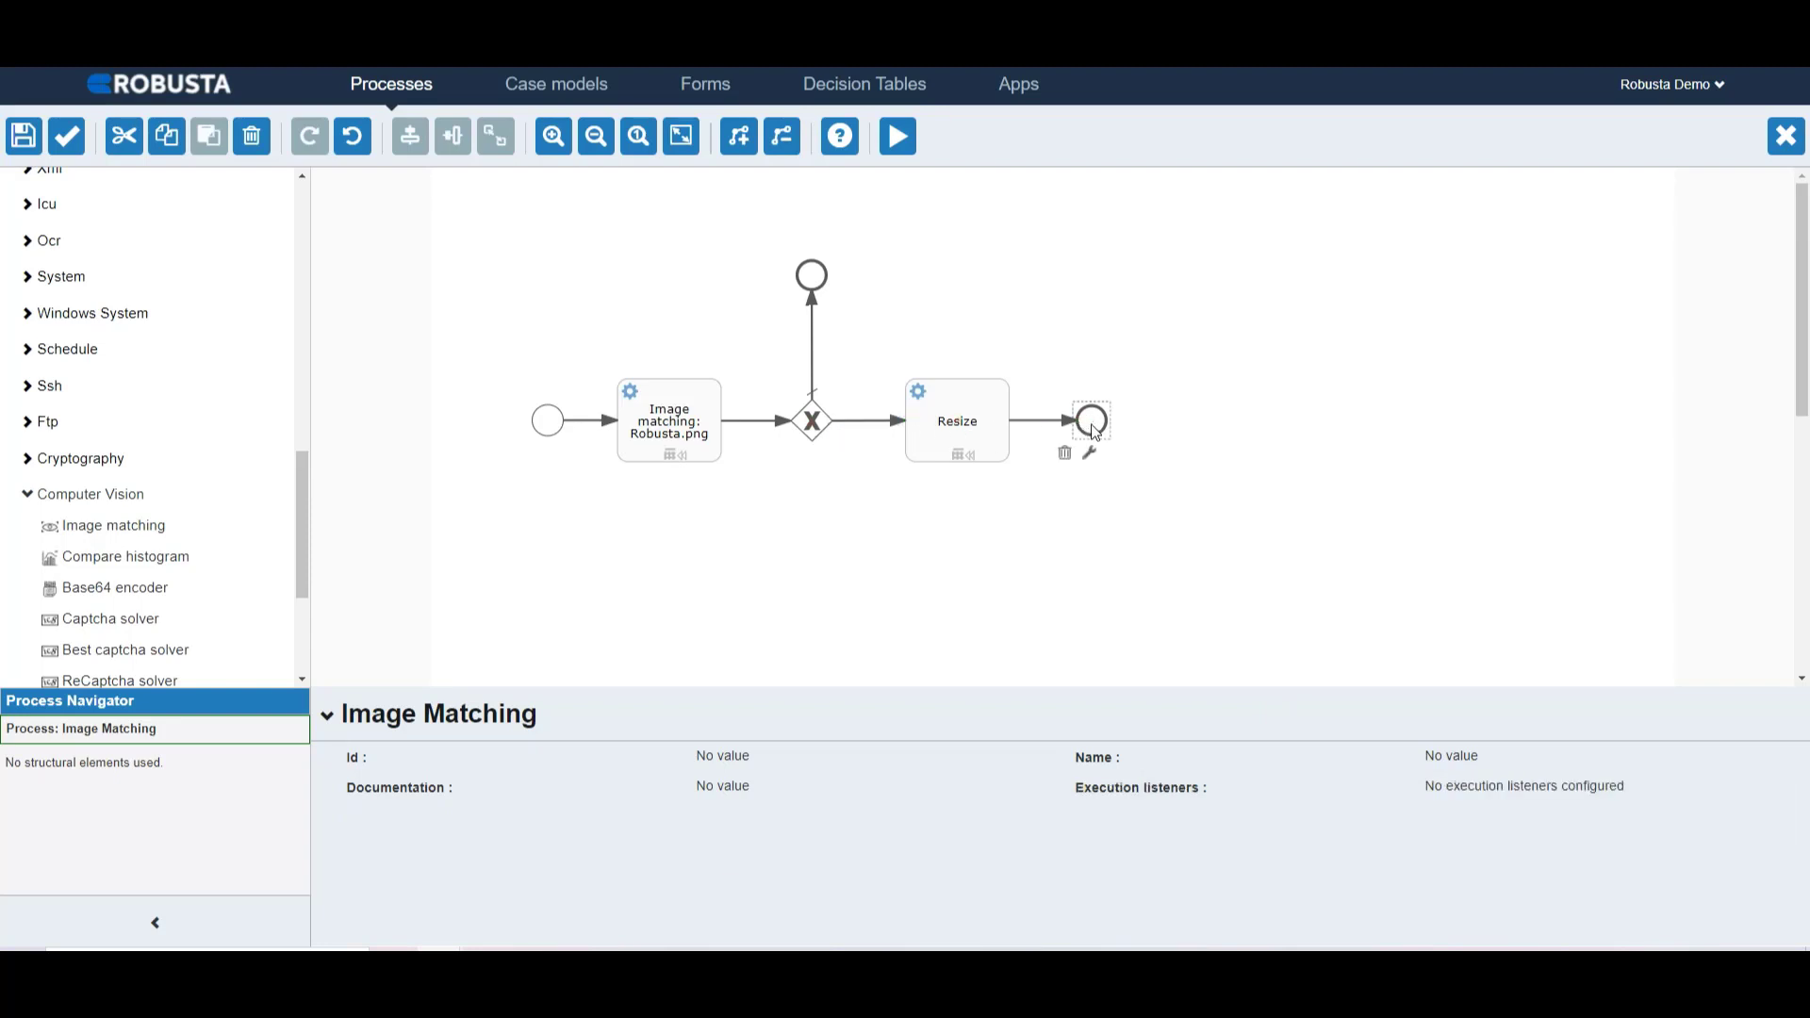
{"action": "left_click", "coordinate": [812, 341]}
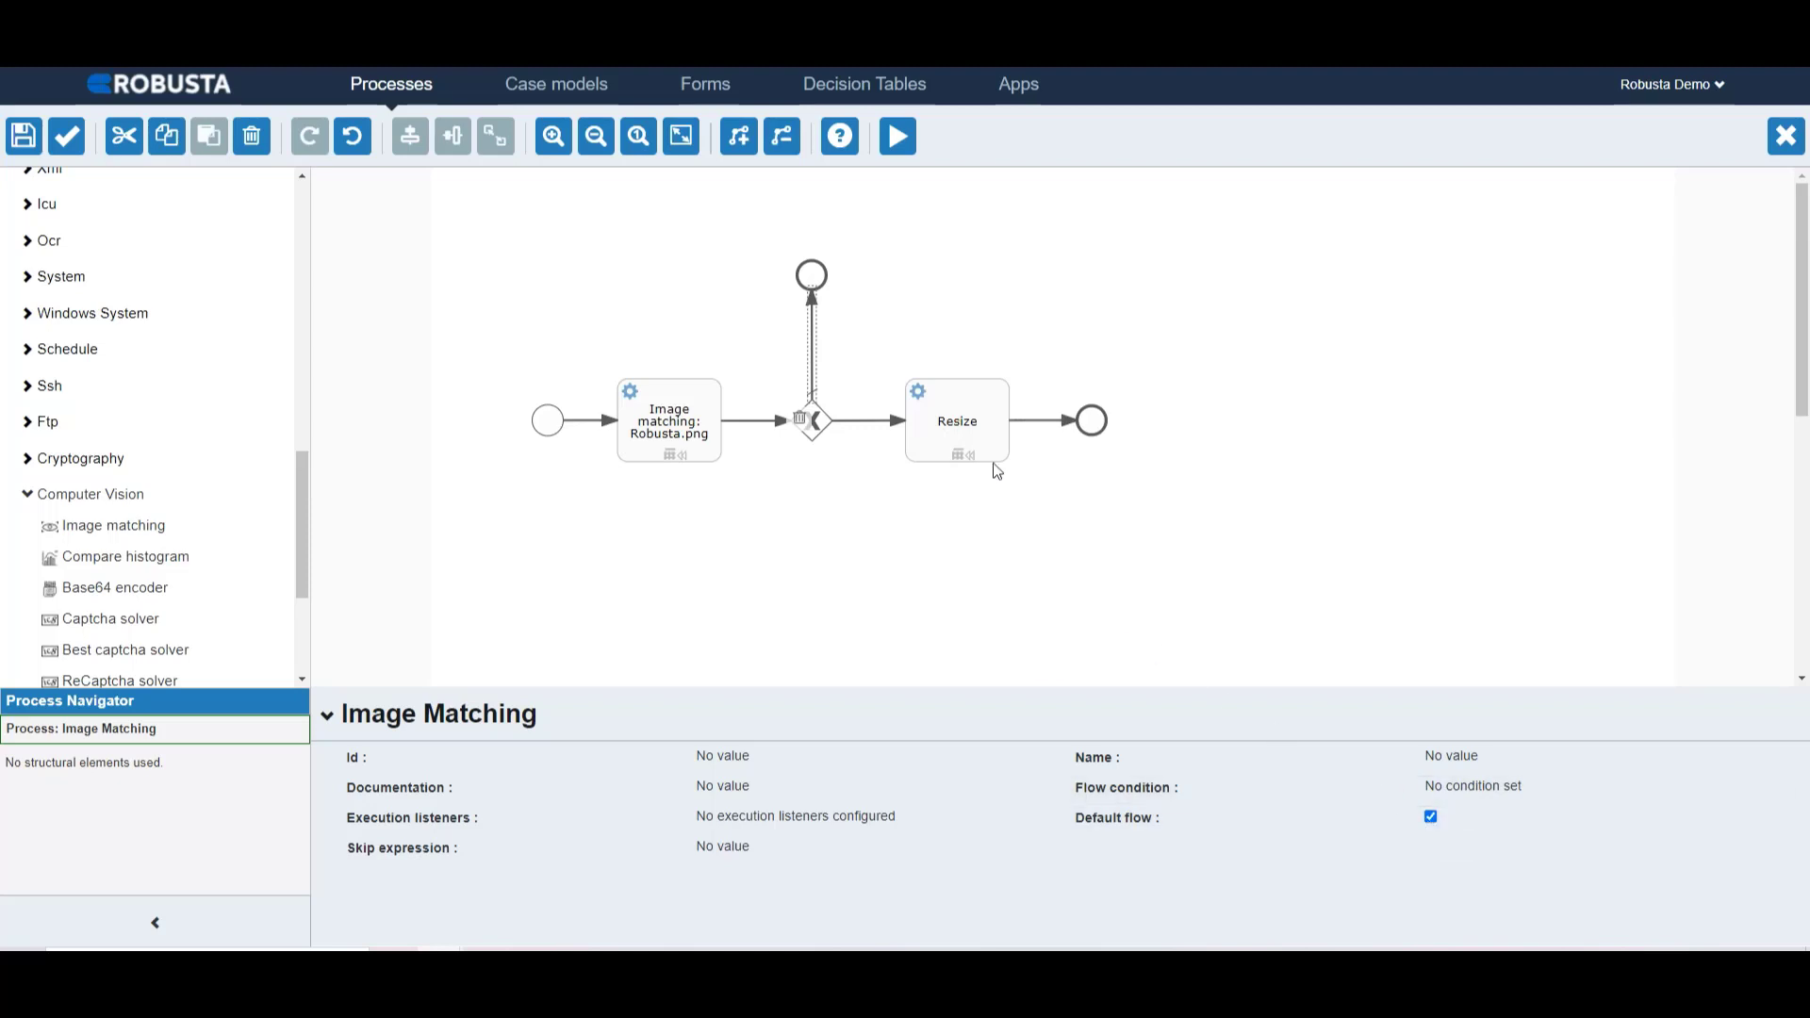
{"action": "left_click", "coordinate": [815, 283]}
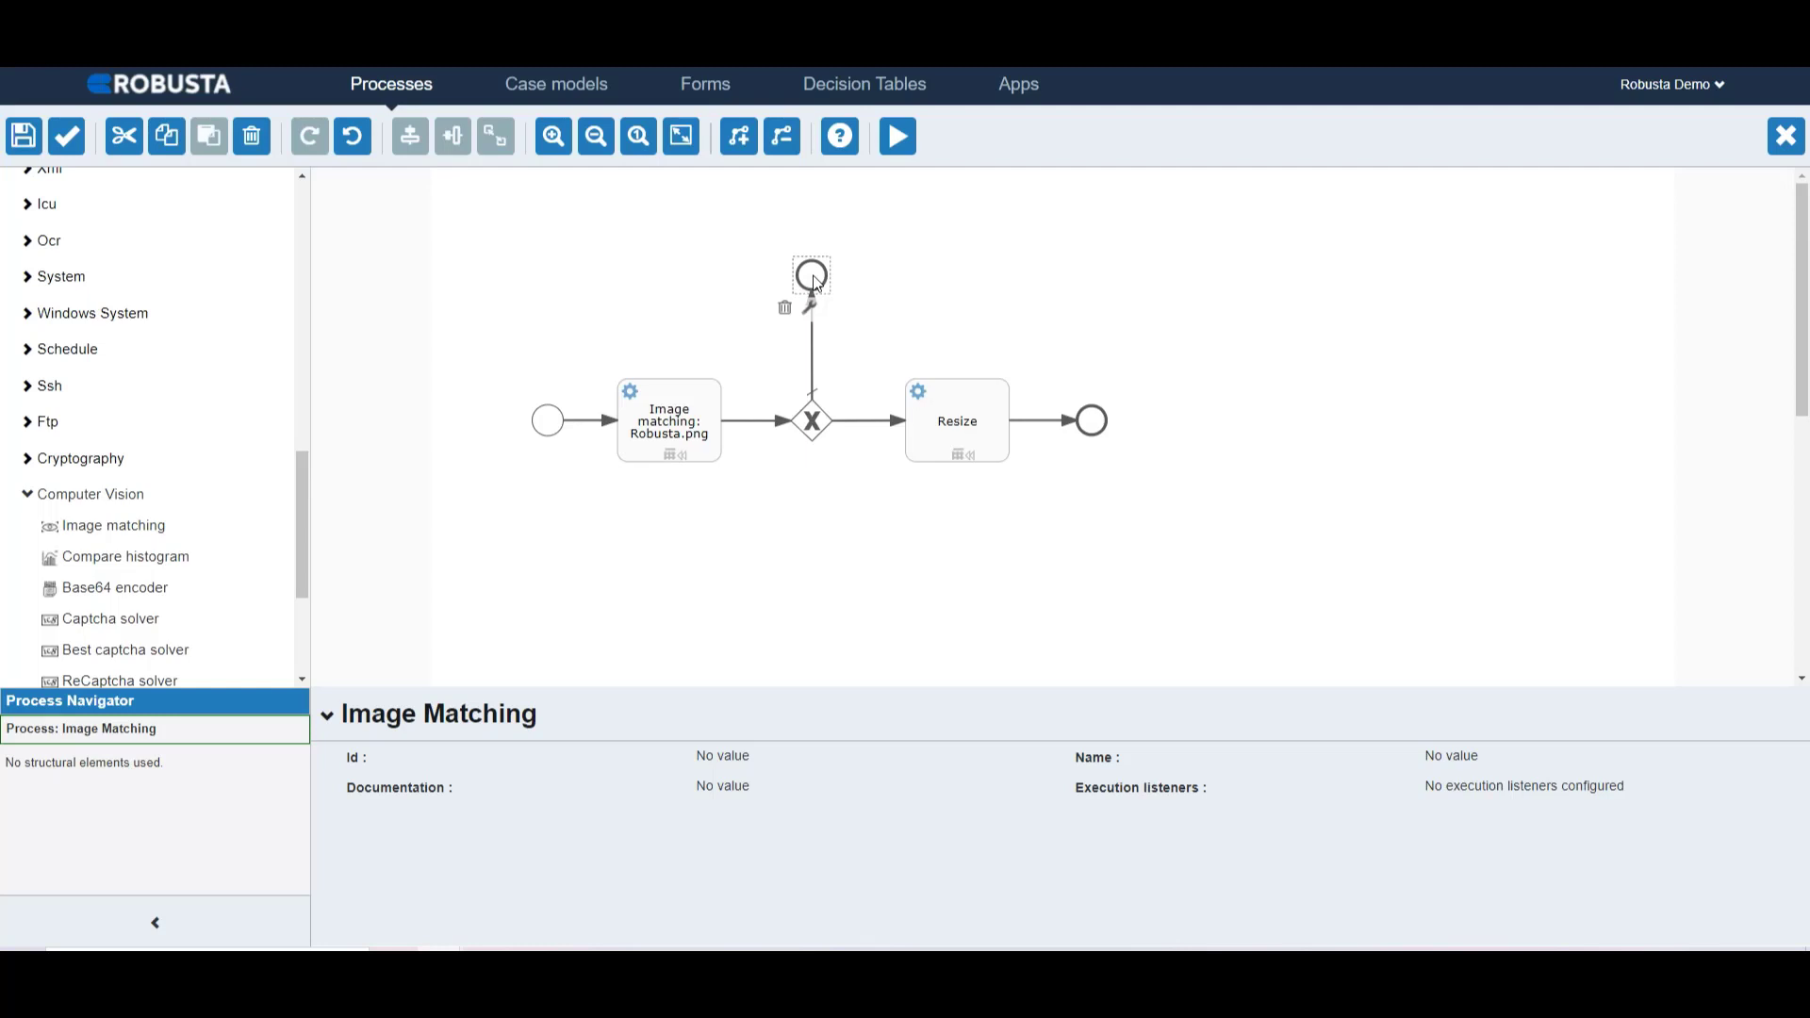
Examine the Resize activity's input image path, output image path and proportion, and the end event after it.
{"action": "left_click", "coordinate": [955, 425]}
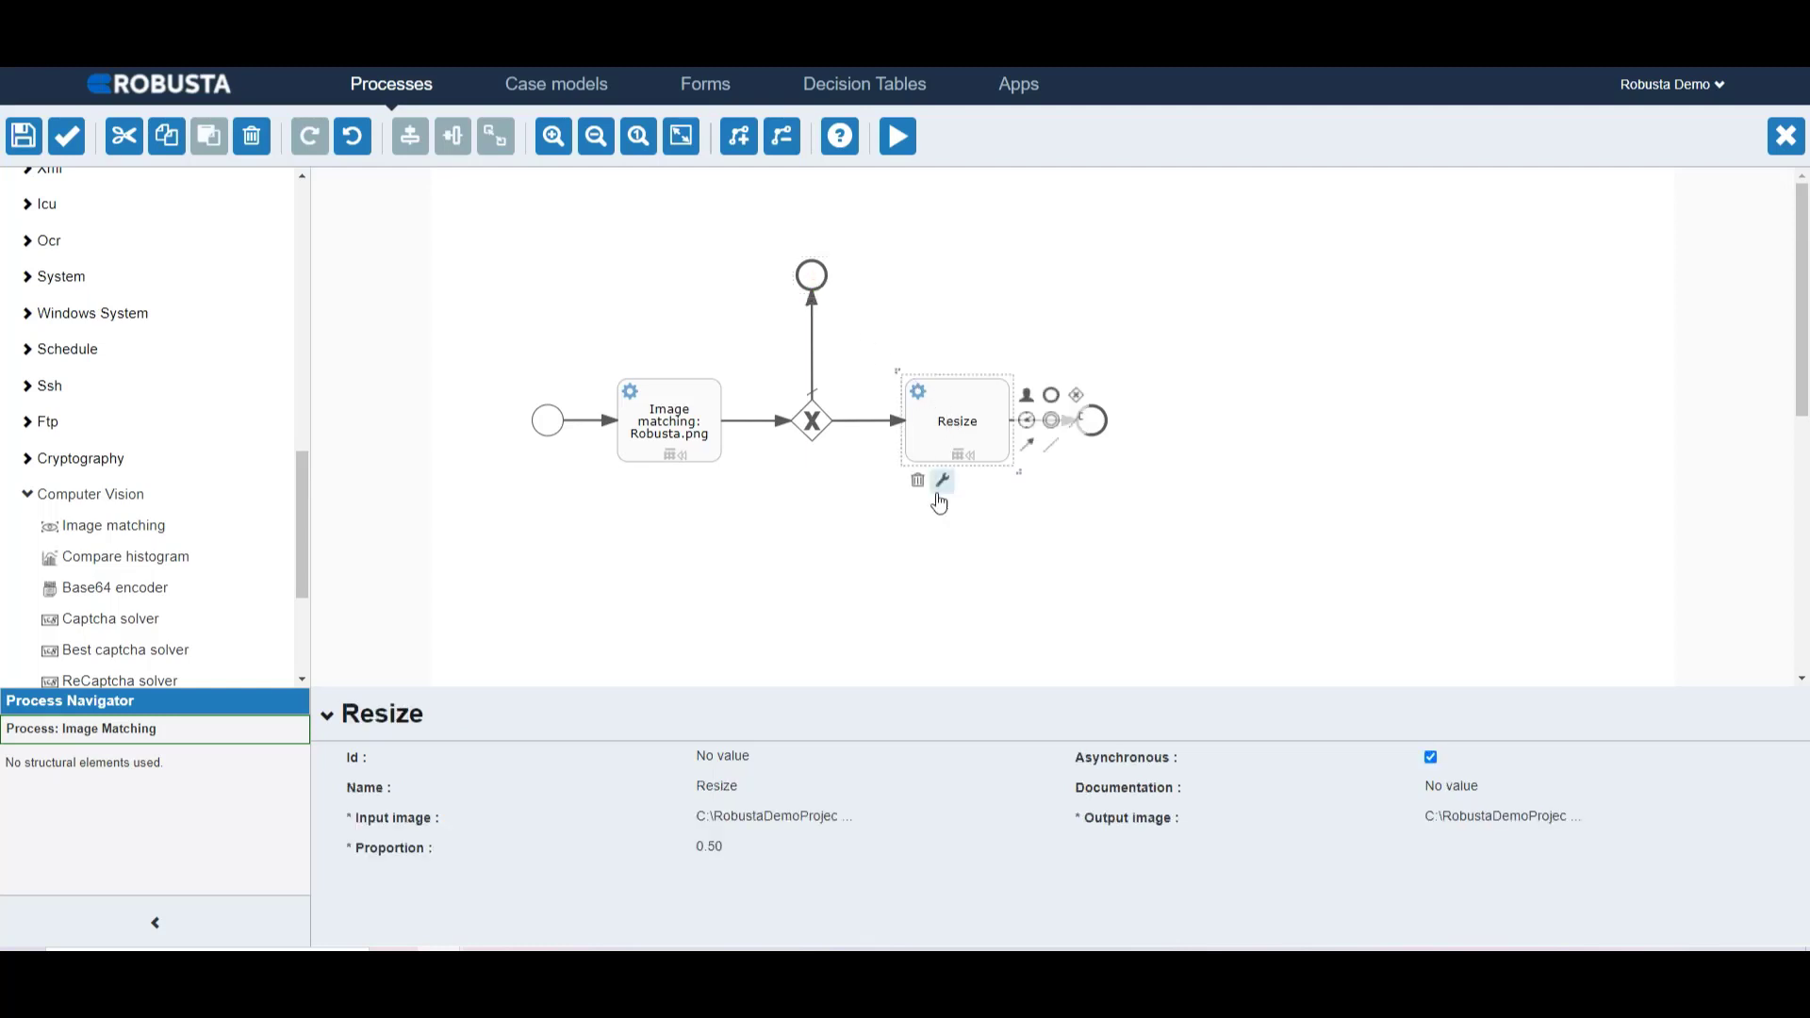
{"action": "left_click", "coordinate": [888, 830]}
{"action": "left_click", "coordinate": [888, 822]}
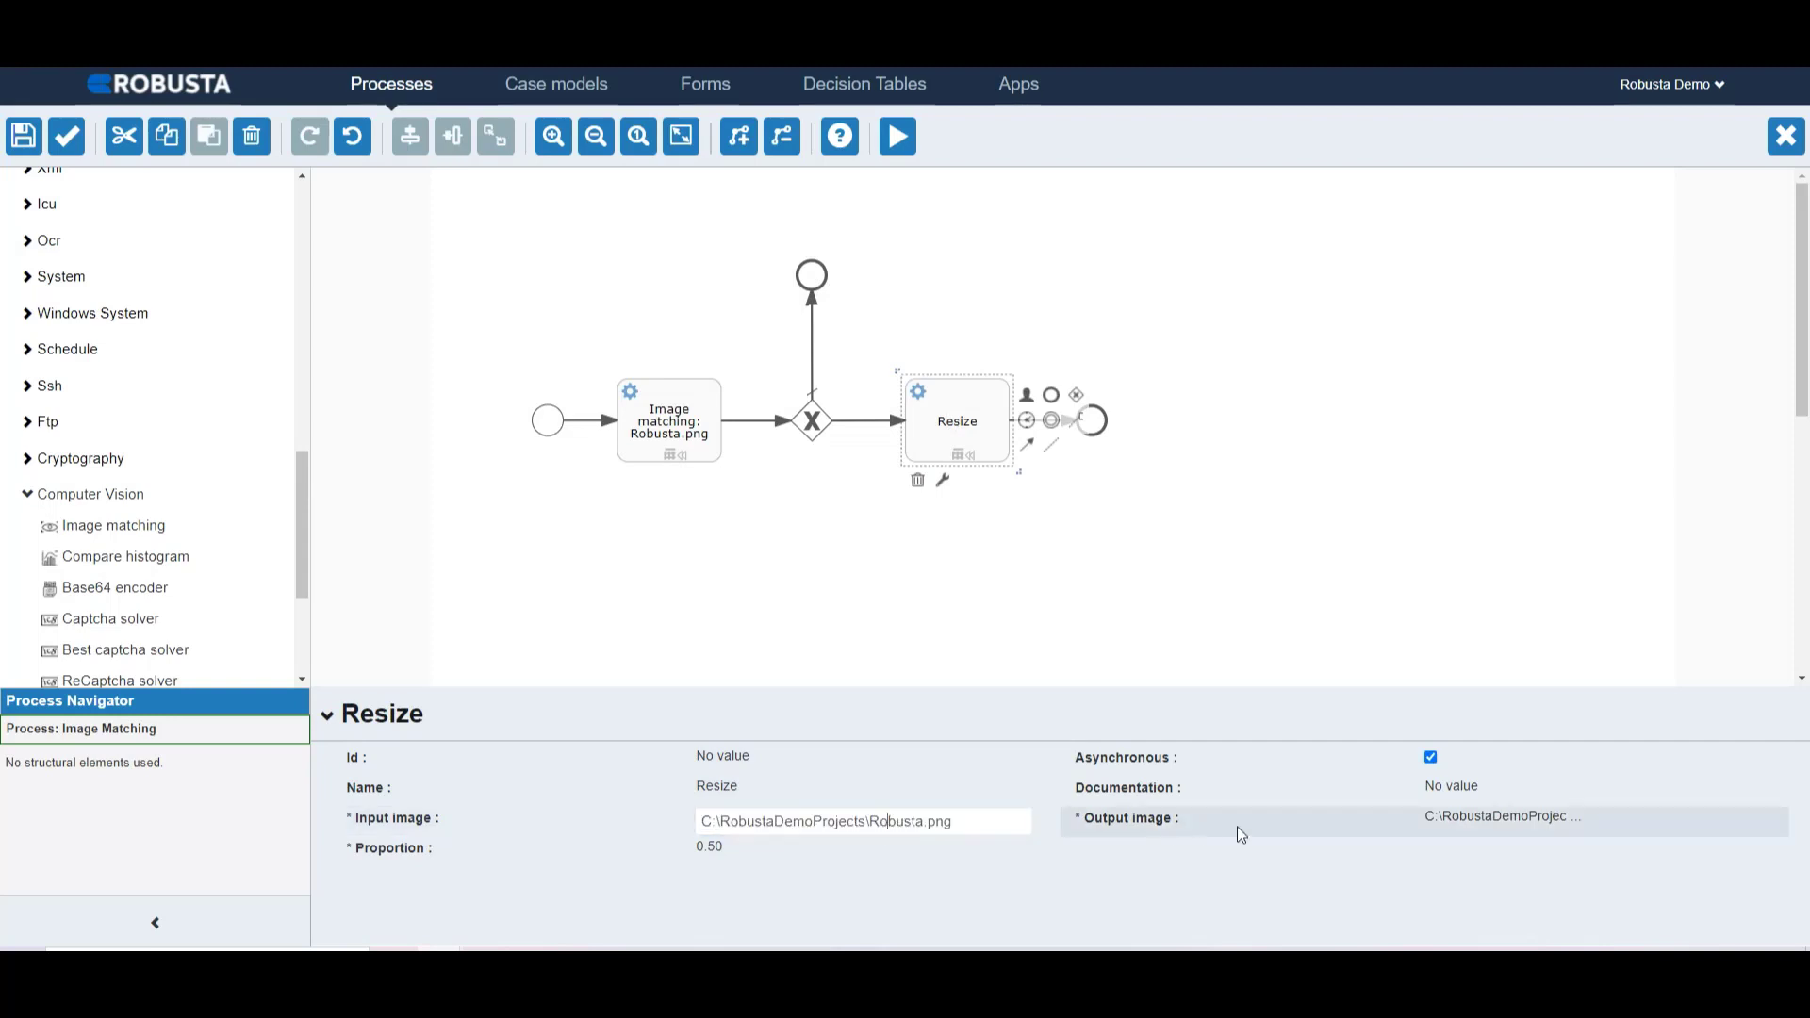
{"action": "left_click", "coordinate": [1458, 826]}
{"action": "left_click", "coordinate": [1459, 822]}
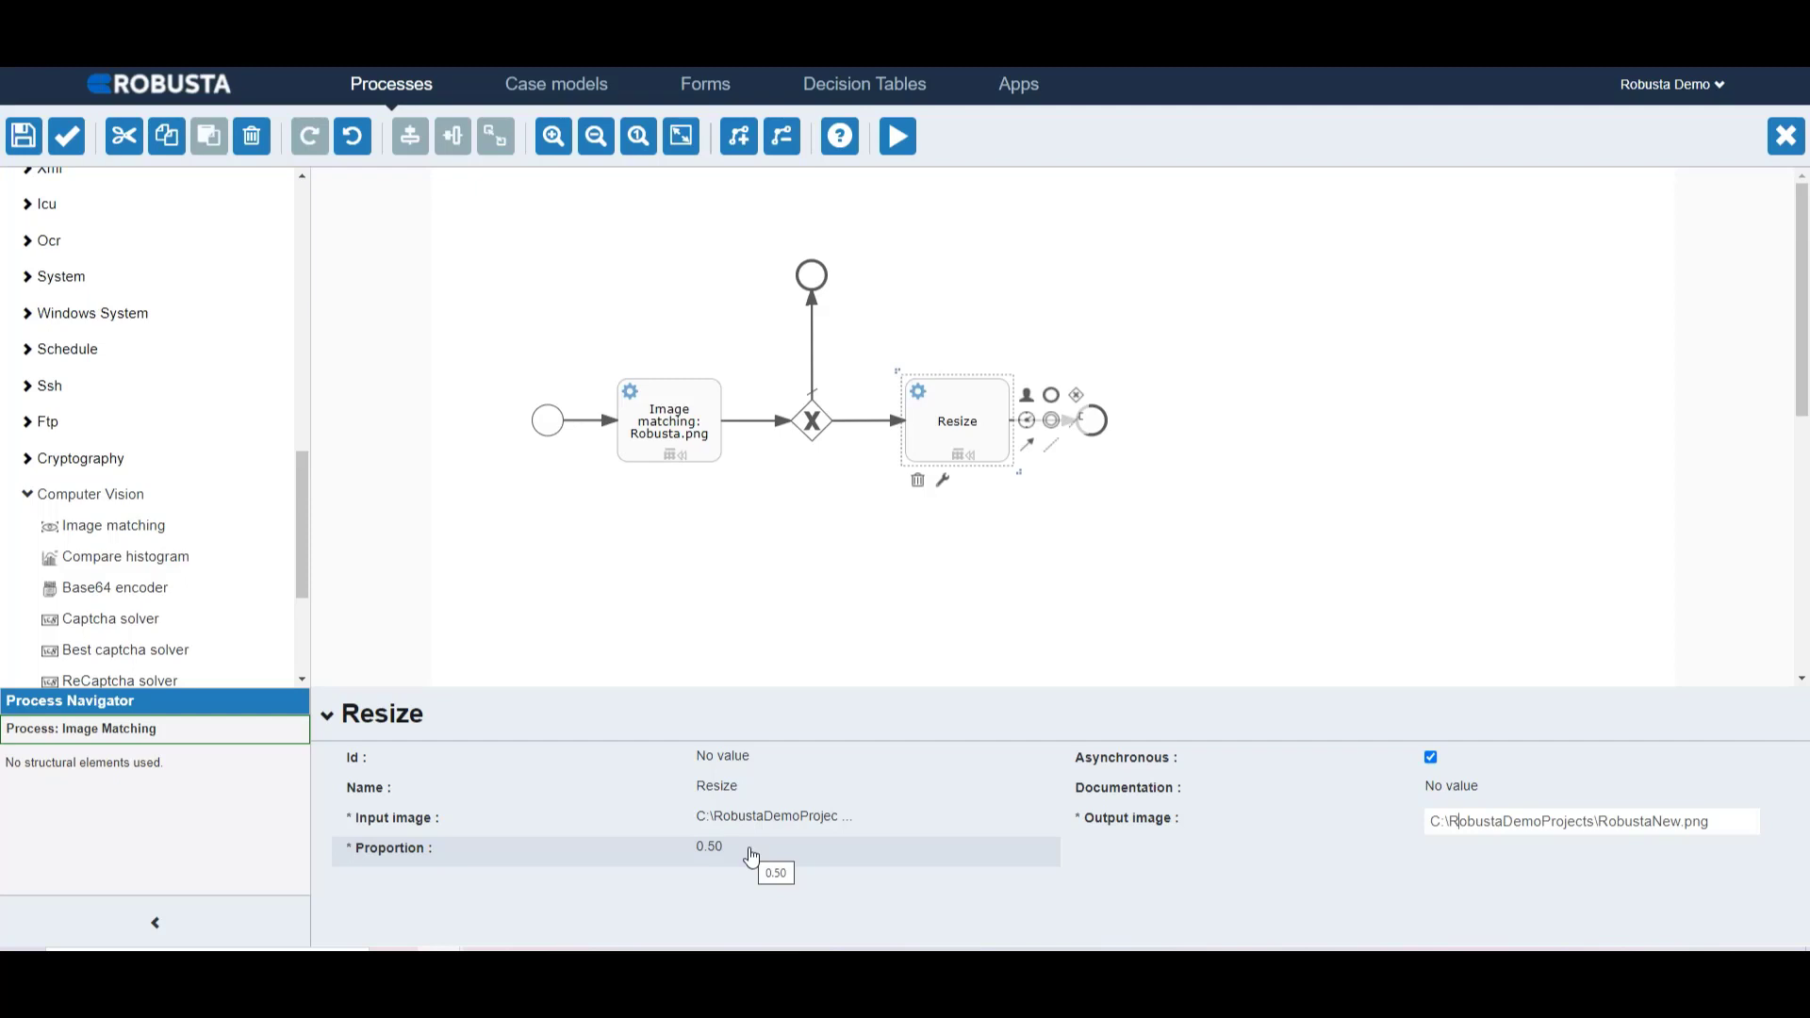
{"action": "left_click", "coordinate": [1099, 430]}
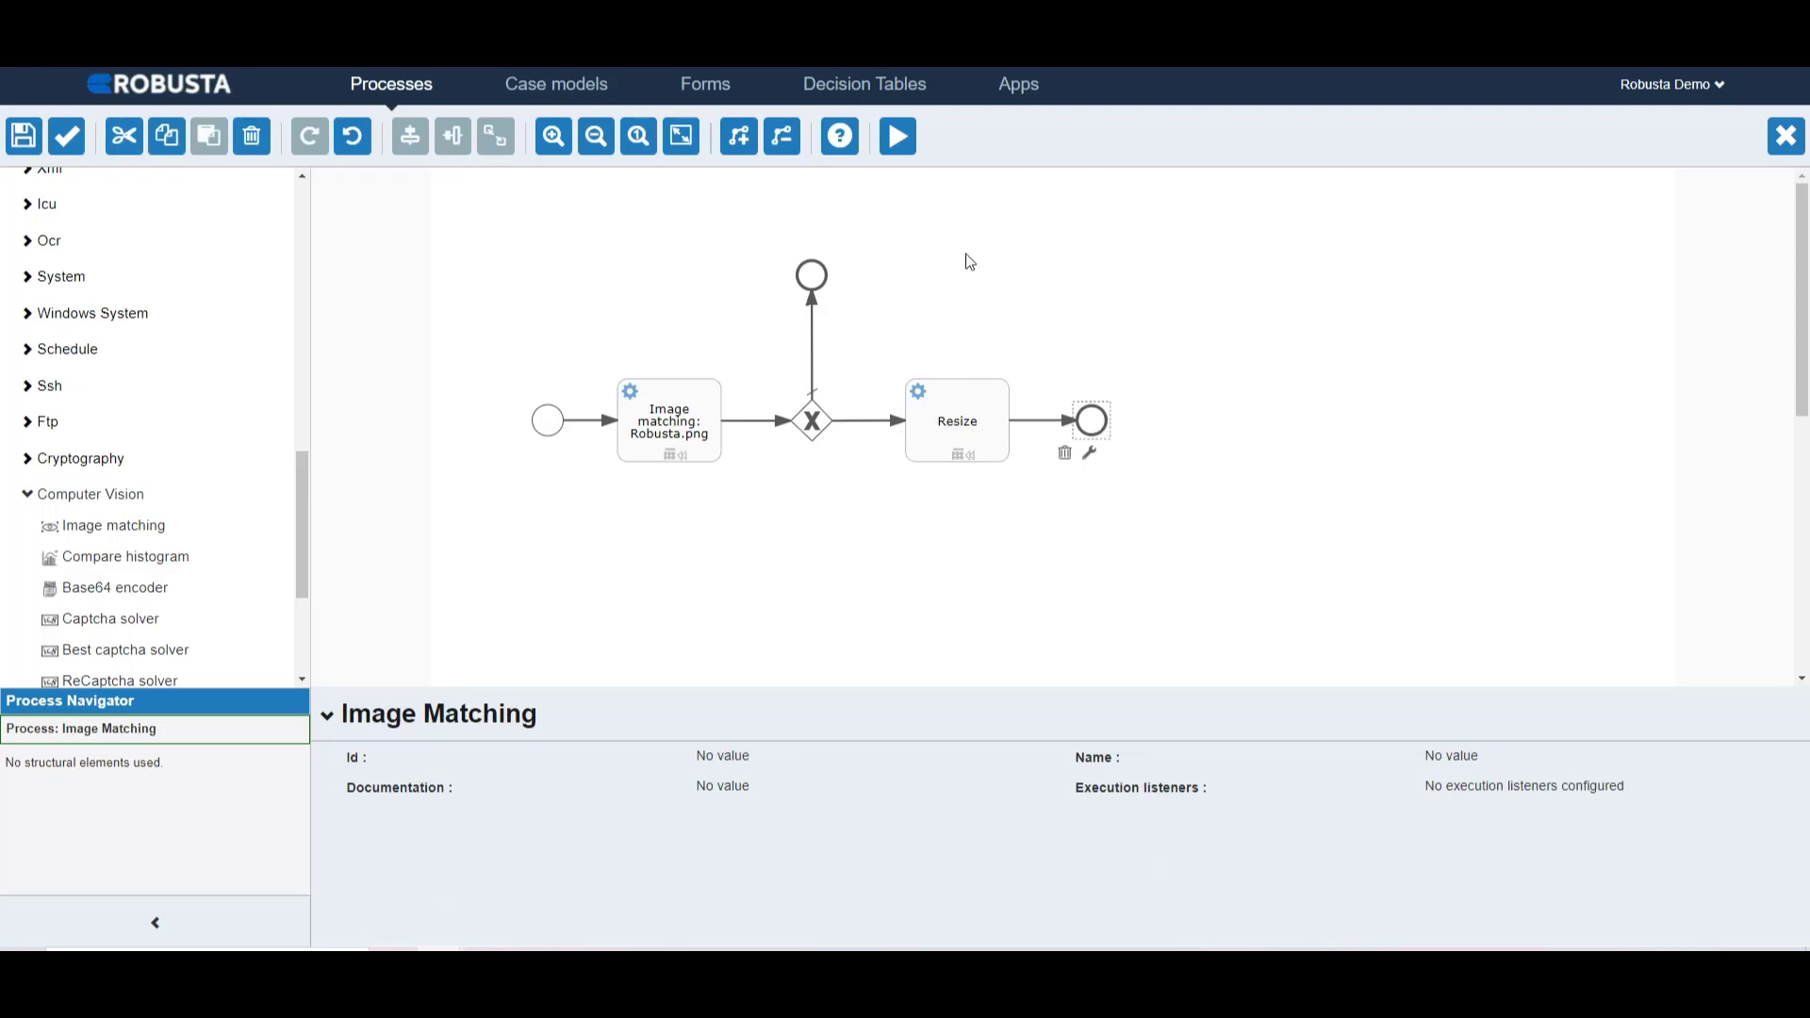
Run the process in the Demo application on the demo worker account, with app publishing required.
{"action": "left_click", "coordinate": [898, 140]}
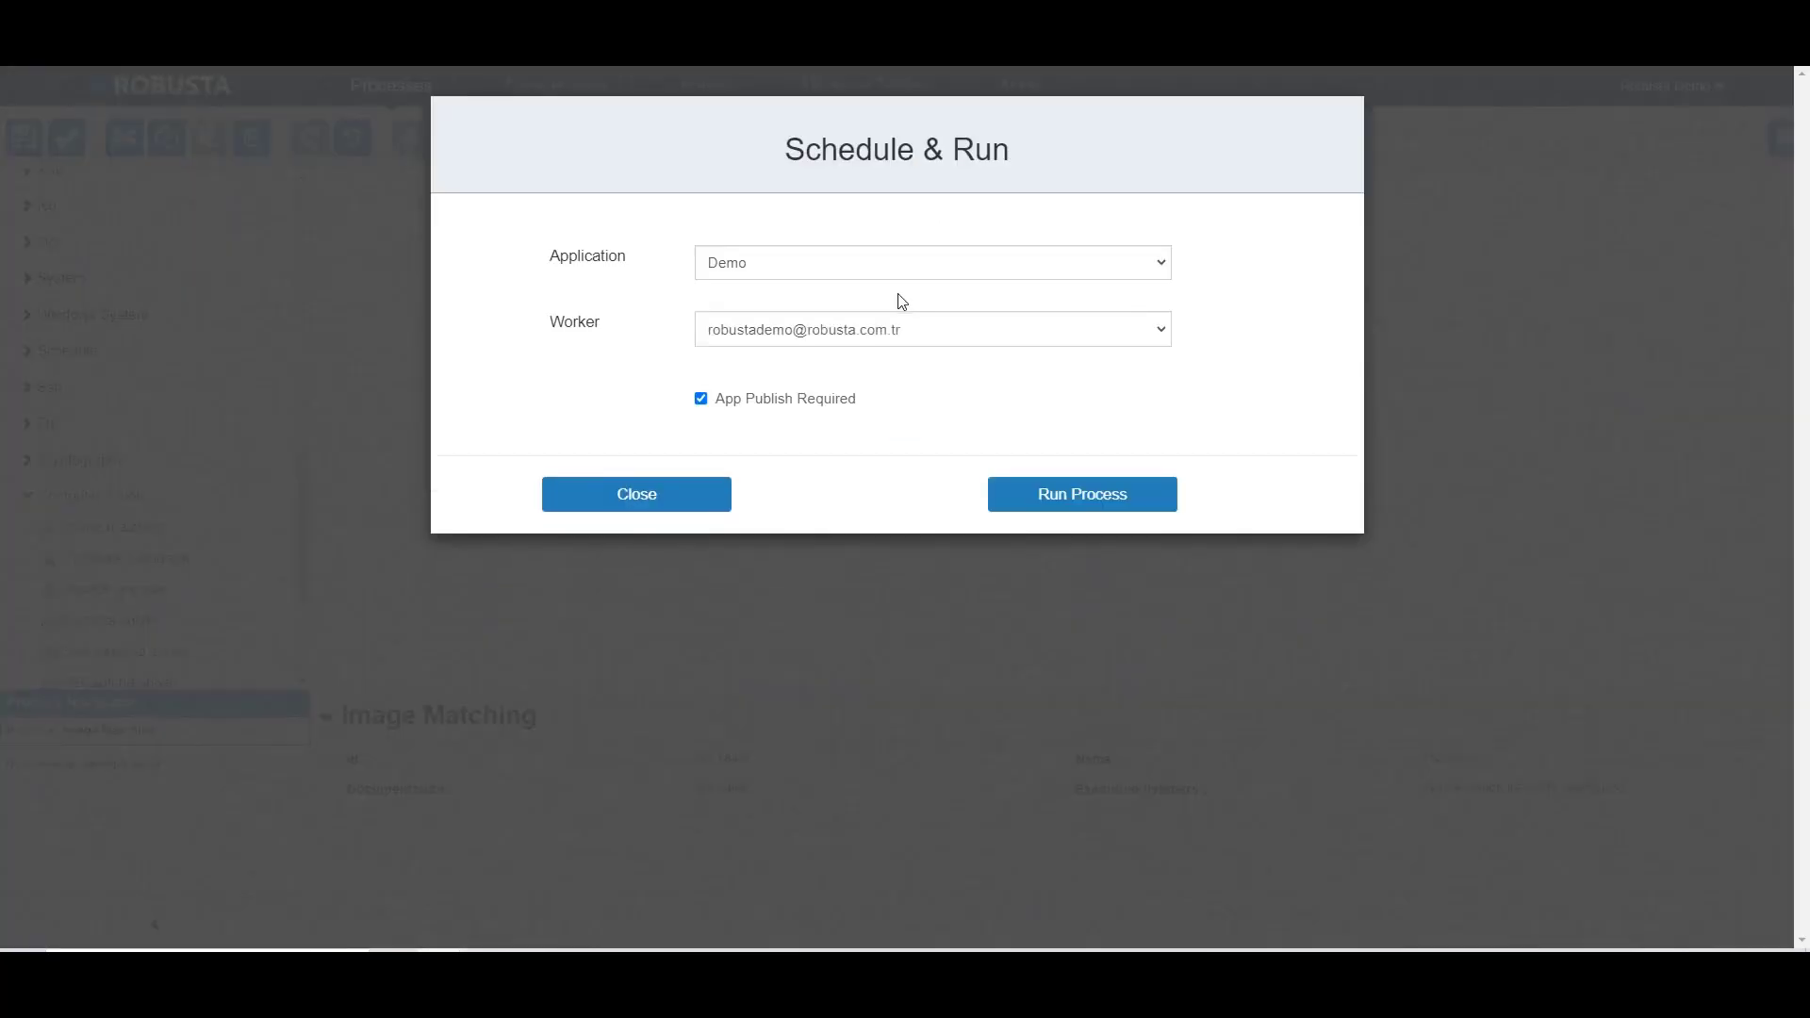
{"action": "left_click", "coordinate": [898, 326]}
{"action": "left_click", "coordinate": [934, 355]}
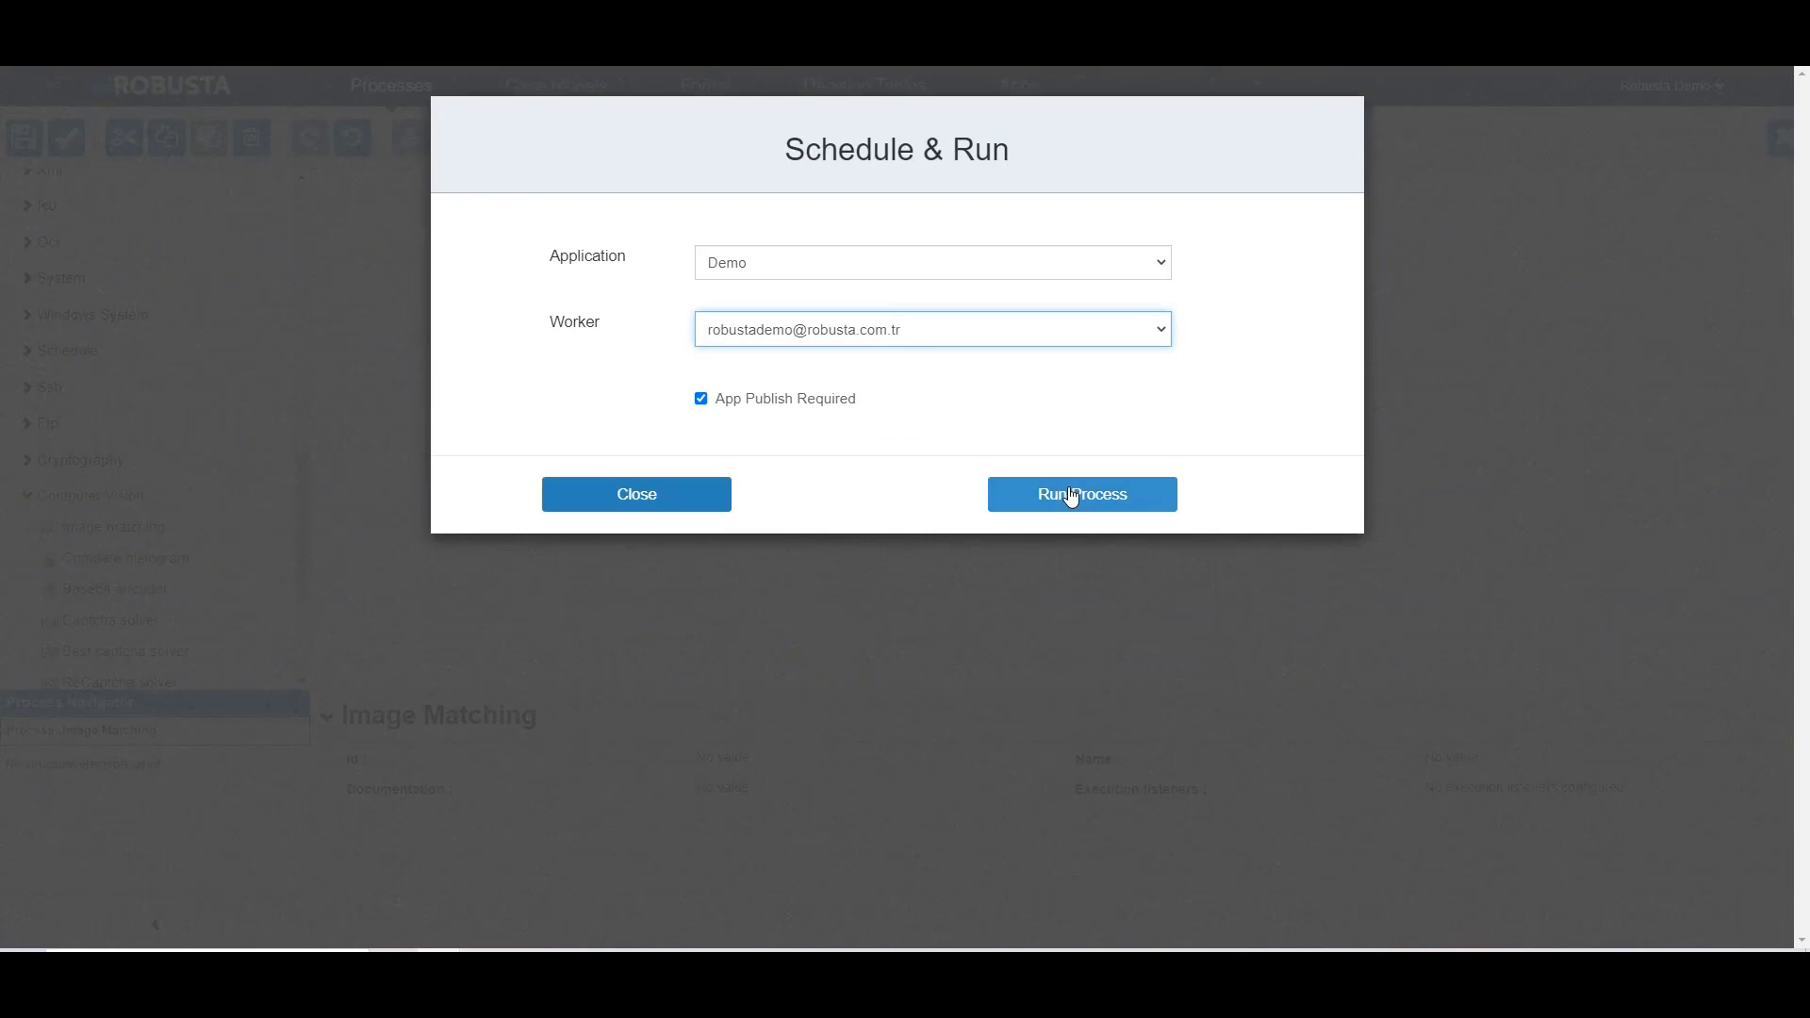
{"action": "left_click", "coordinate": [1072, 496]}
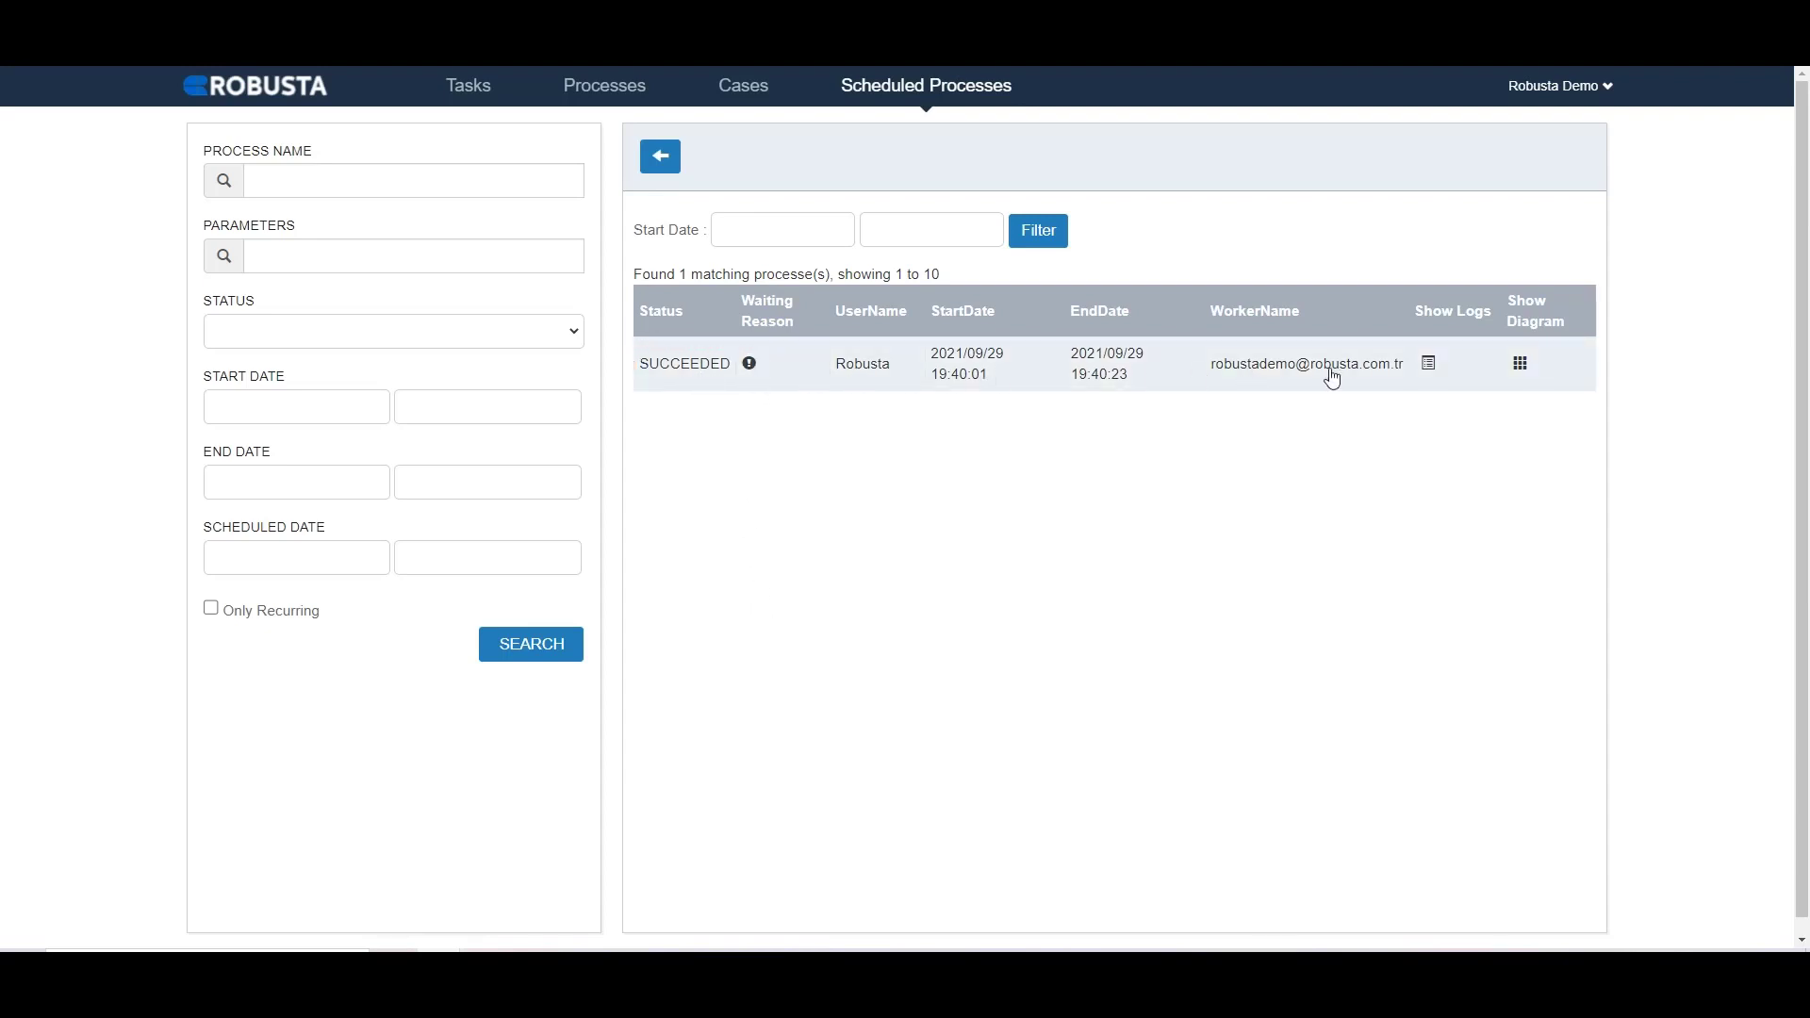
Open the process diagram of the finished run and examine the path taken and the position, height and width variables.
{"action": "left_click", "coordinate": [1518, 367]}
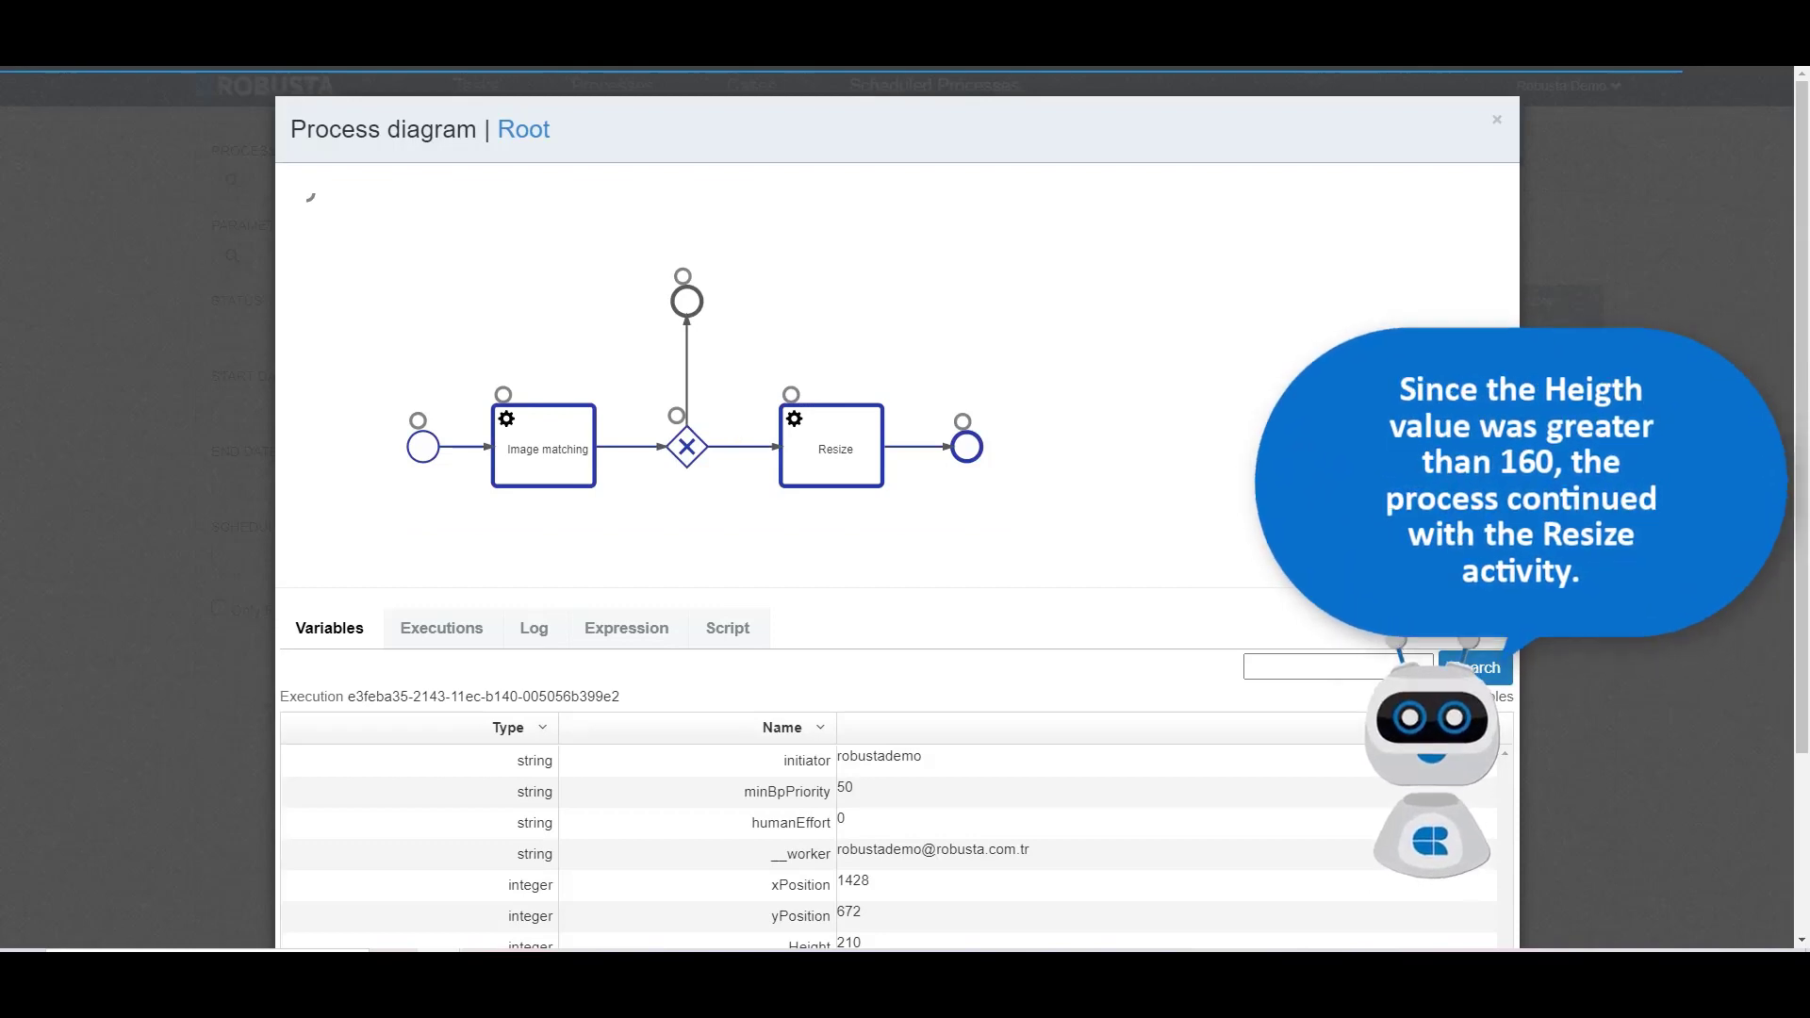
{"action": "scroll", "coordinate": [1391, 435], "scroll_direction": "down", "scroll_amount": 3}
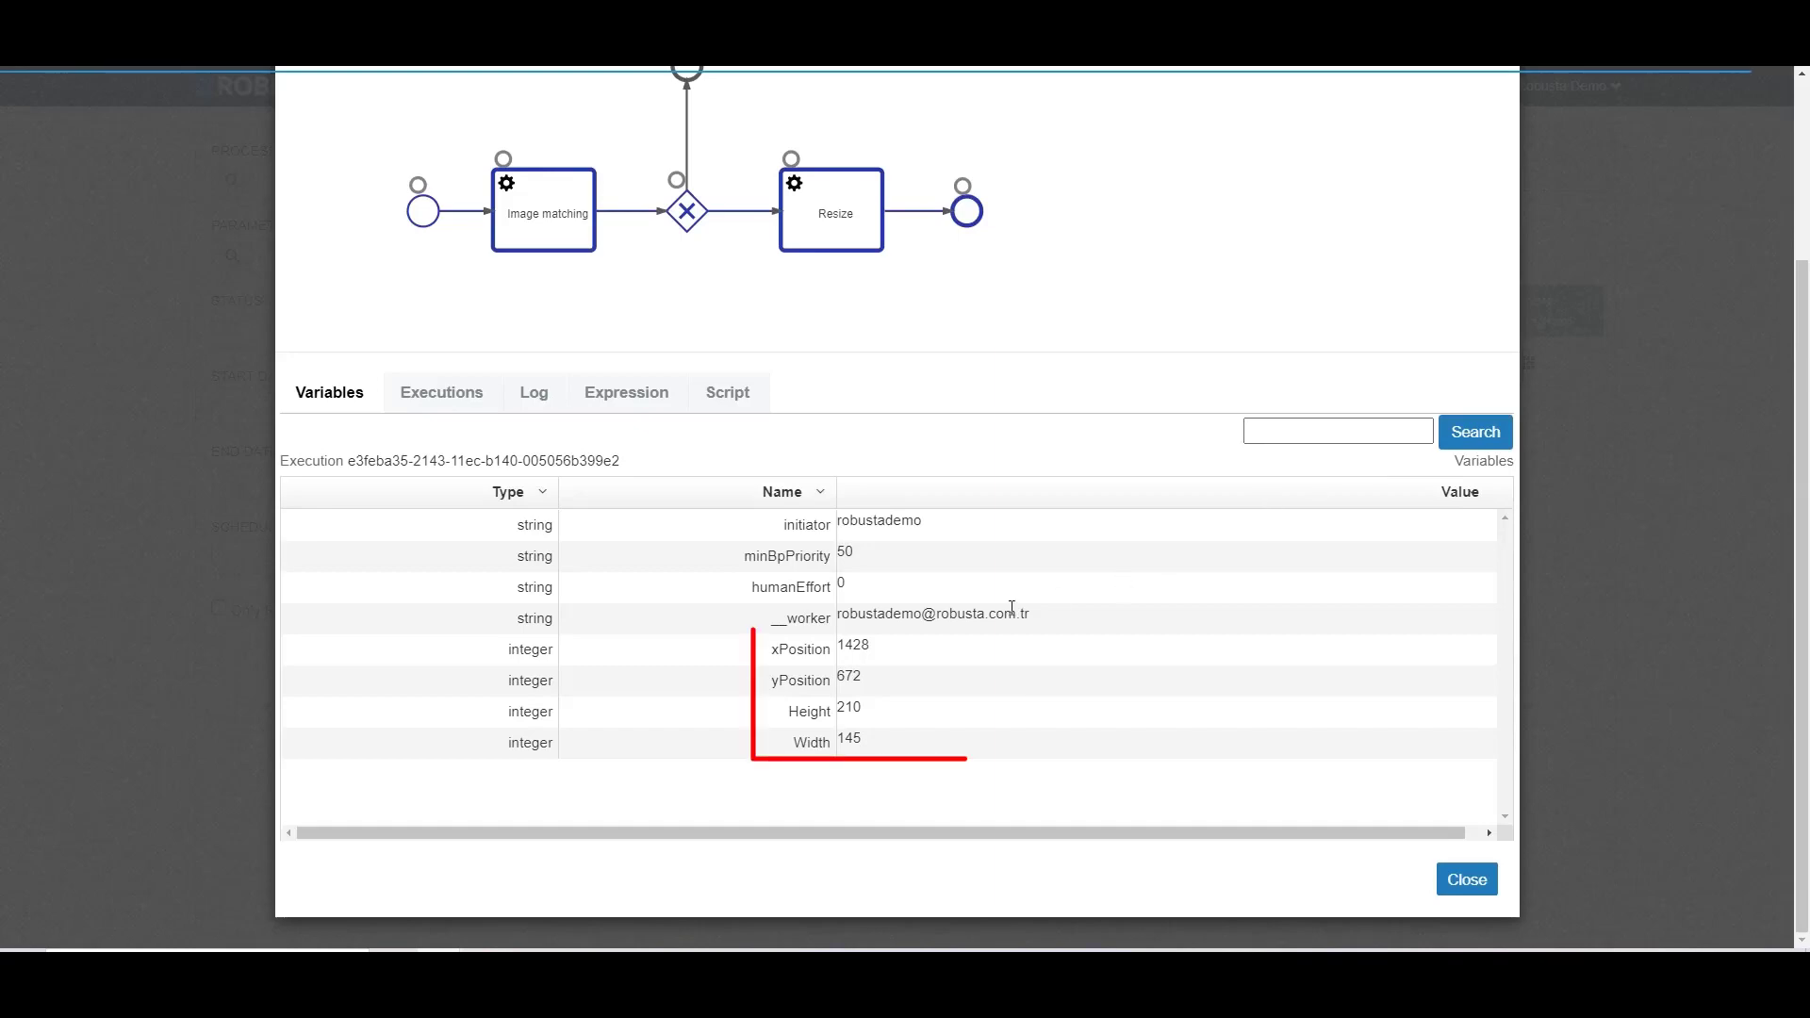